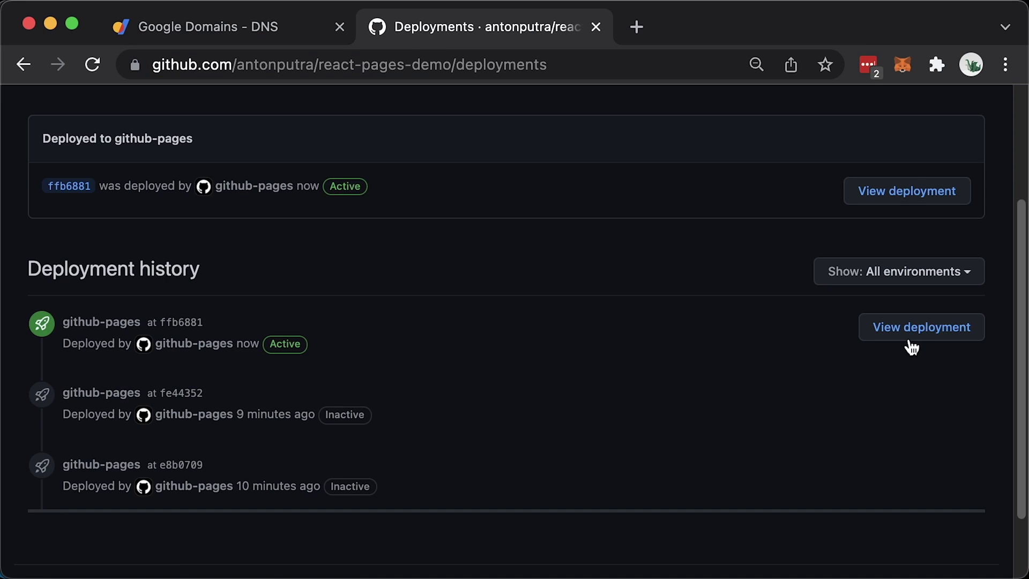
Step: Preview the Build, Test and Deploy workflow intro, then bring Chrome to the GitHub repositories list
click(909, 334)
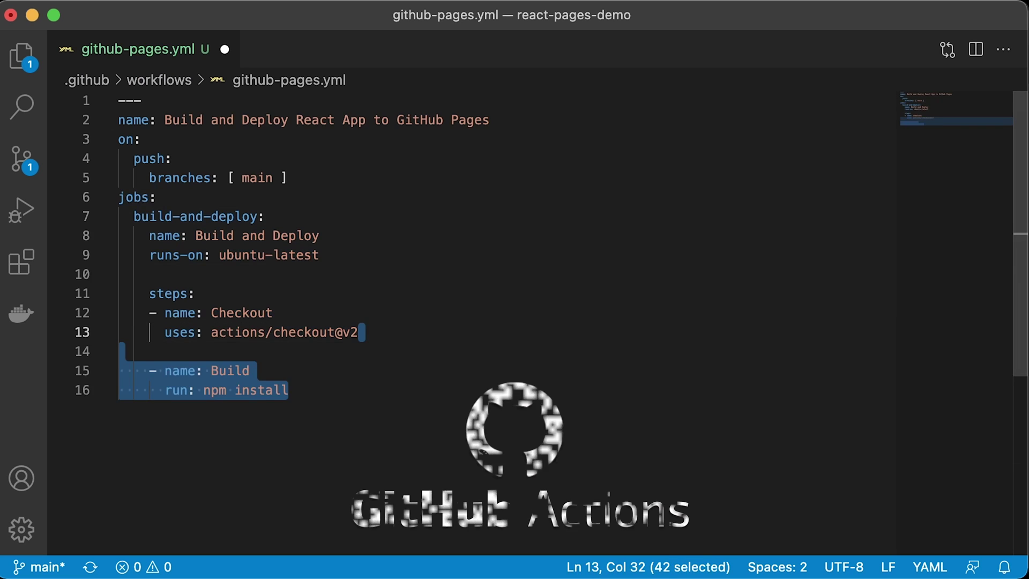
key(Right)
scroll(929, 511, down, 3)
scroll(929, 511, down, 5)
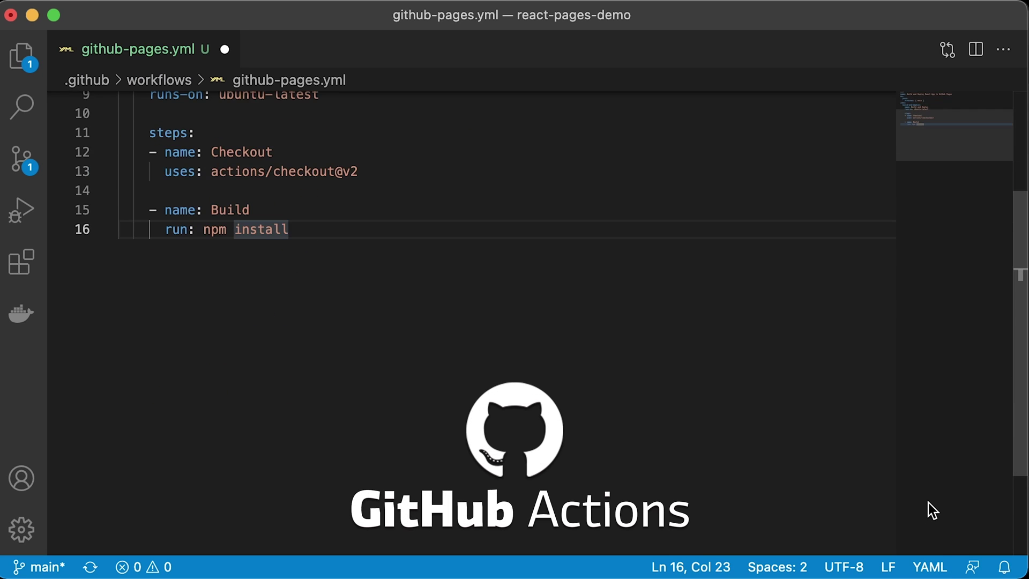
key(super+z)
key(Right)
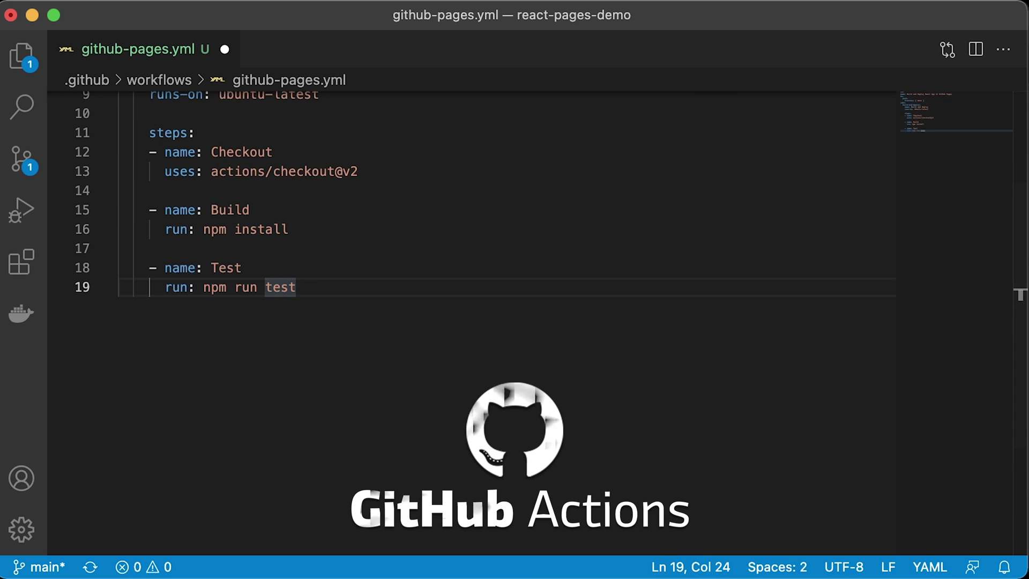
key(super+shift+z)
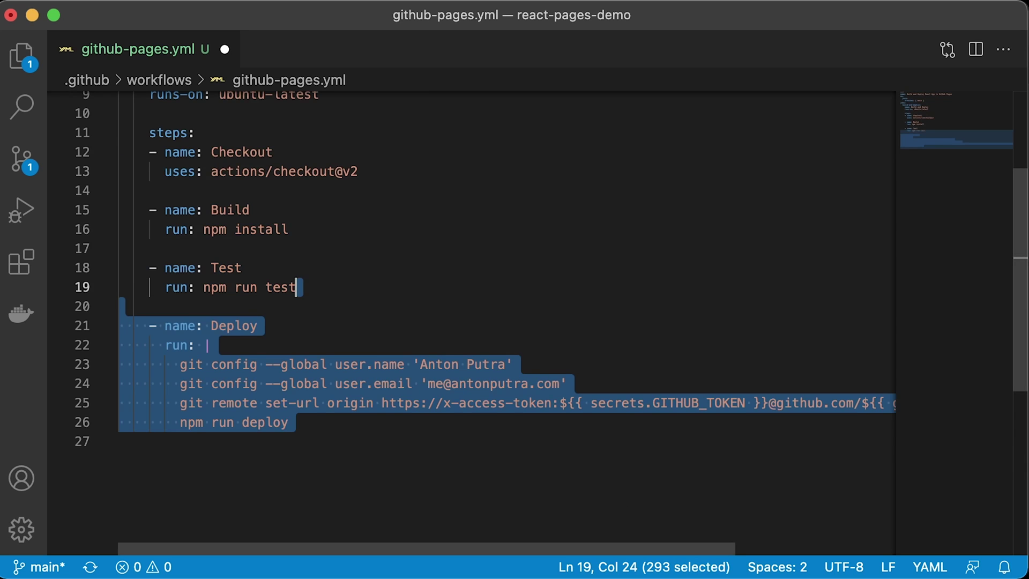
key(Right)
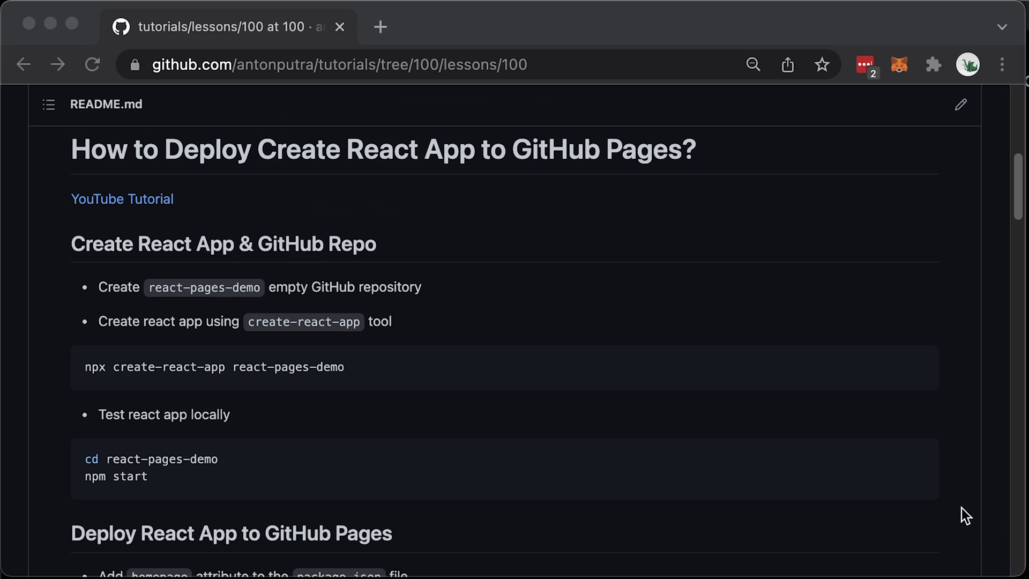
click(968, 473)
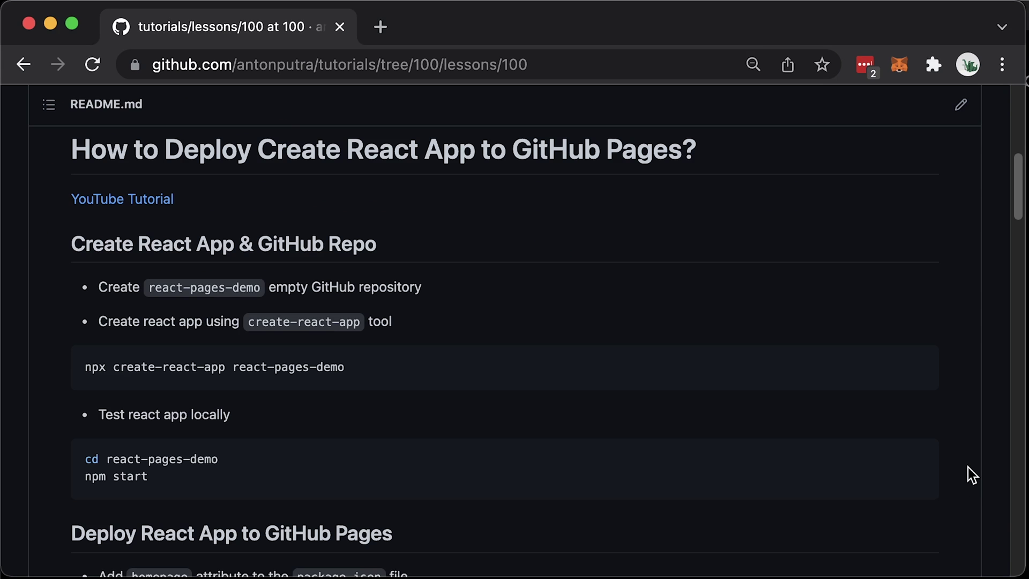
drag(1018, 199, 1013, 358)
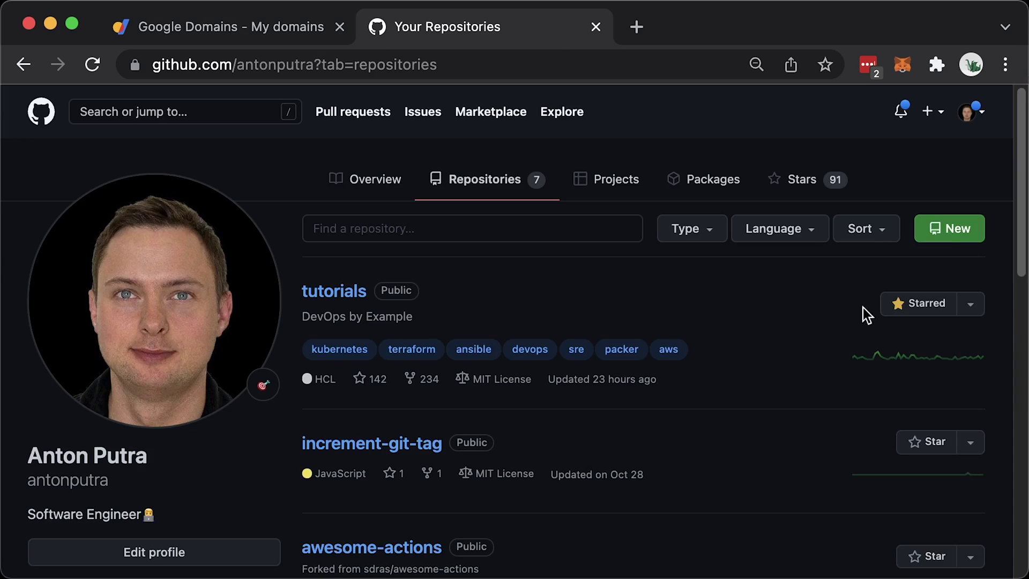
Step: Create the empty public GitHub repository react-pages-demo and show its setup instructions
click(952, 232)
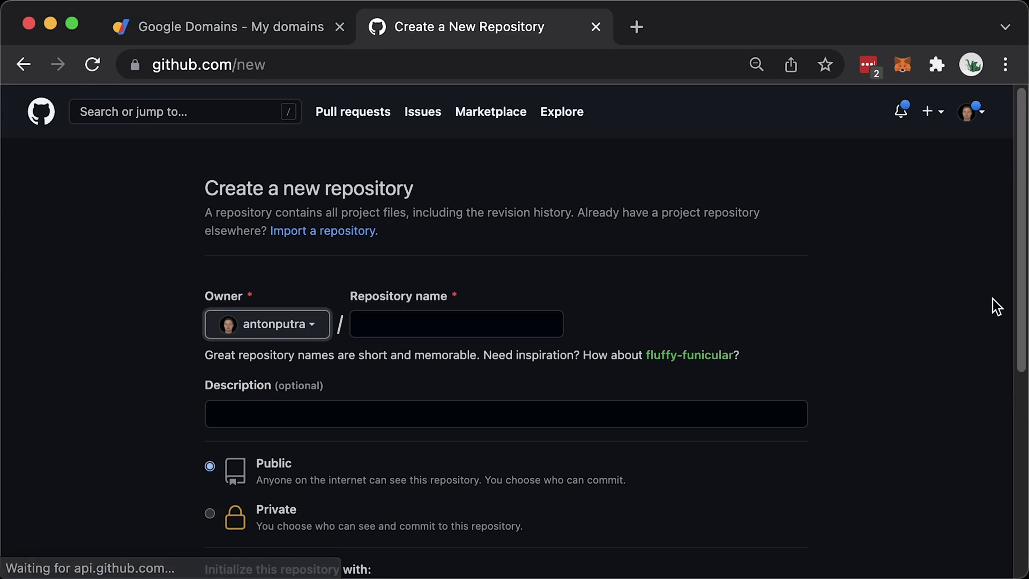
click(510, 334)
text(react-pages-demo)
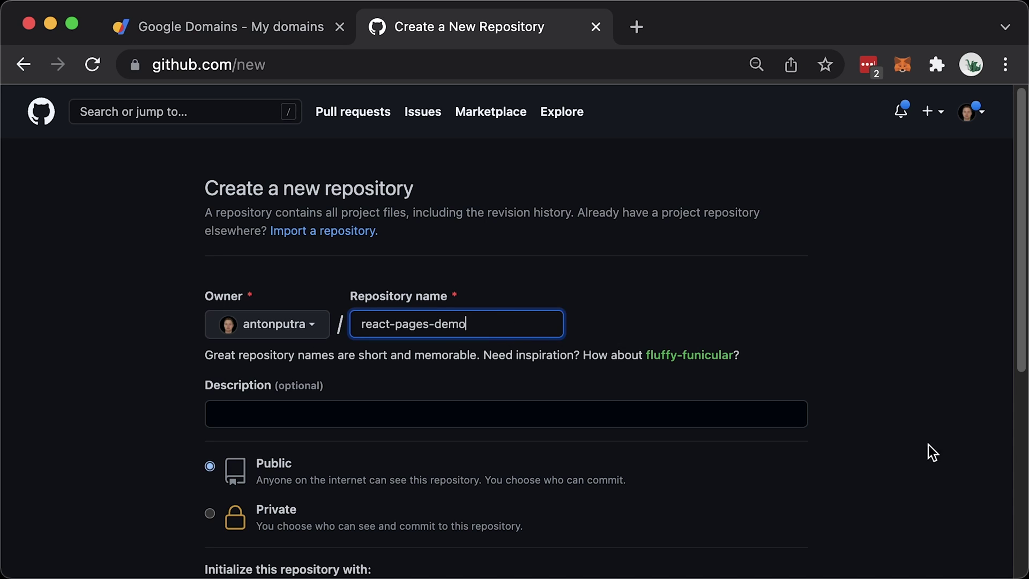
scroll(927, 466, down, 1)
scroll(928, 470, down, 5)
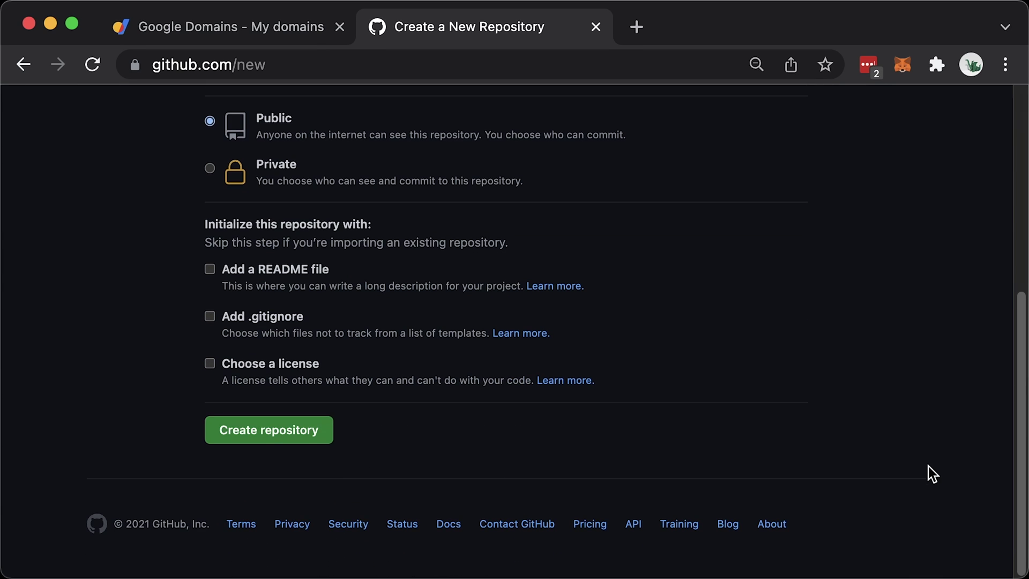
click(313, 438)
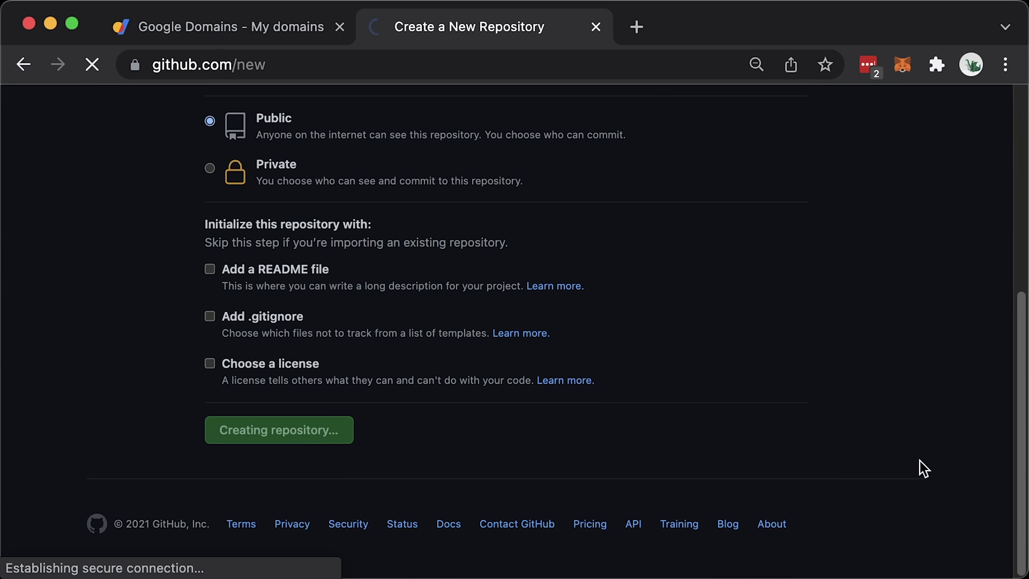
scroll(922, 475, down, 1)
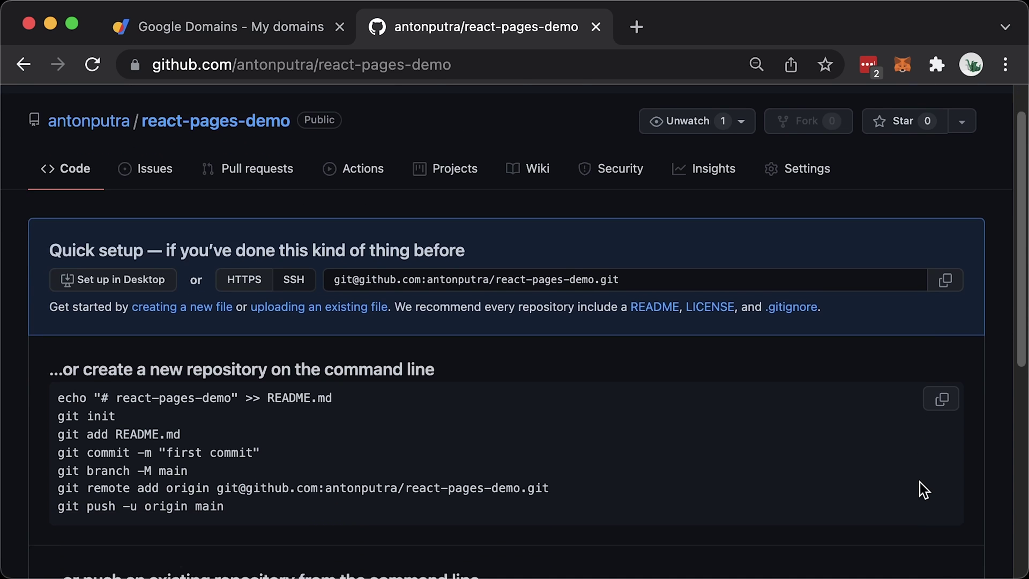
scroll(923, 489, down, 3)
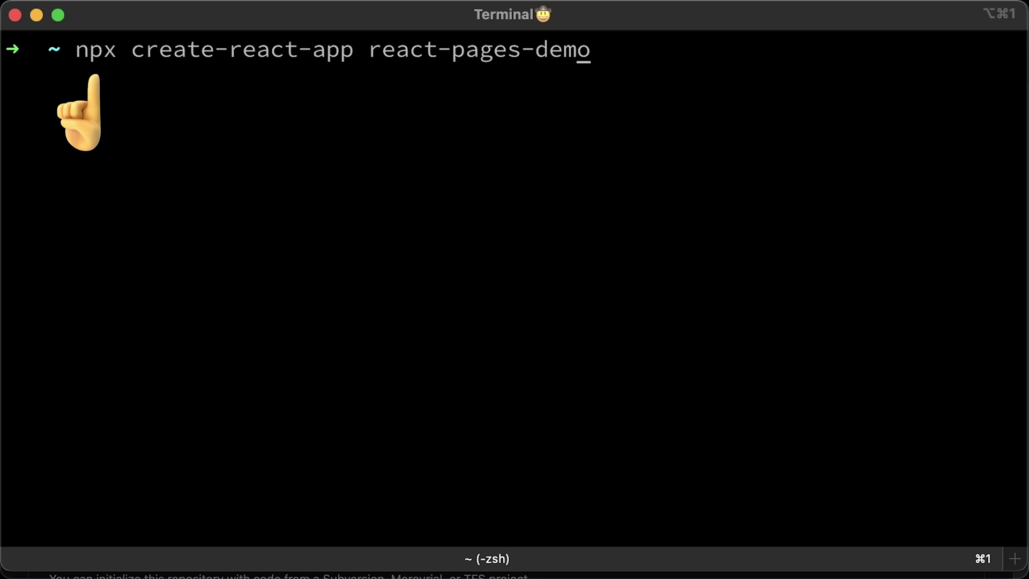
Step: Generate the react-pages-demo app with create-react-app and move into its folder
key(Return)
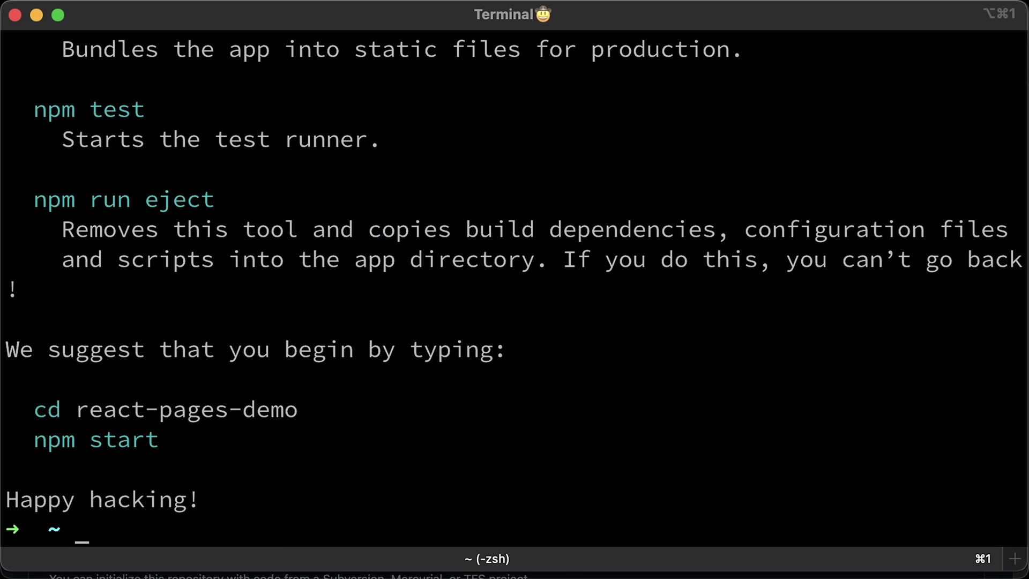
key(ctrl+l)
text(cd react-pages-demo)
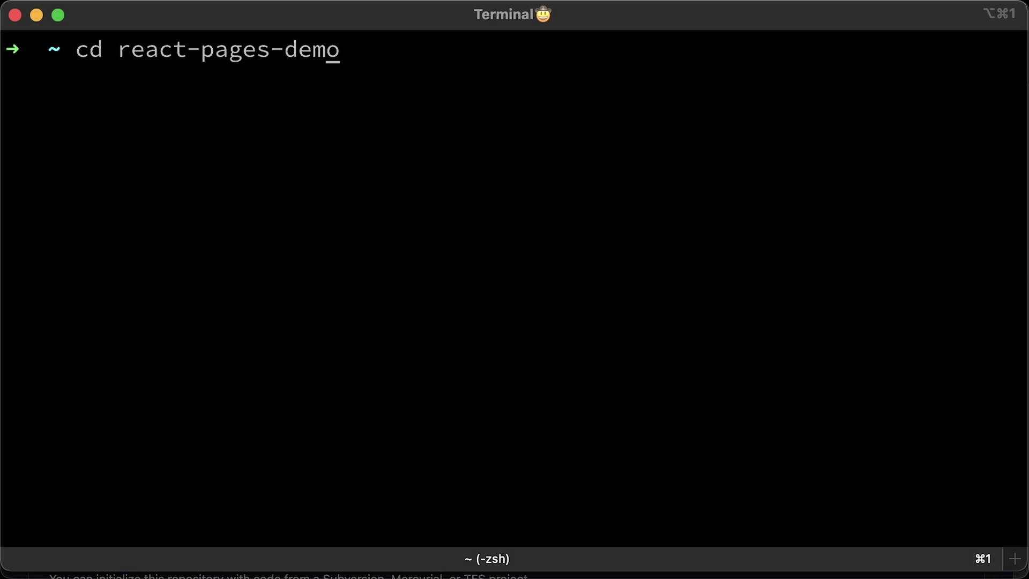
key(Return)
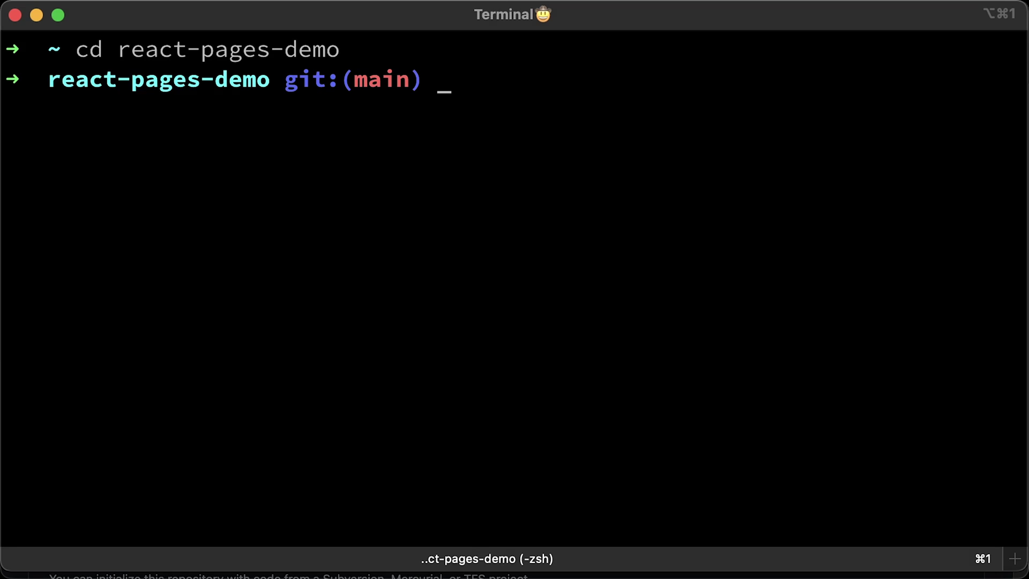
key(ctrl+l)
text(npm)
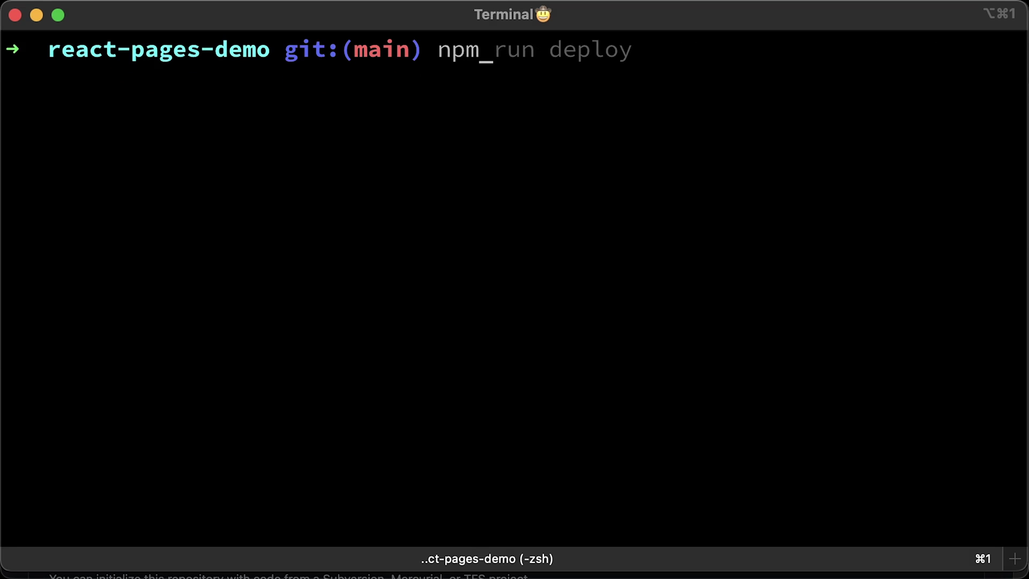
text( start)
Step: Check the app at localhost:3000 with npm start, stop it, and open the project with code
key(Return)
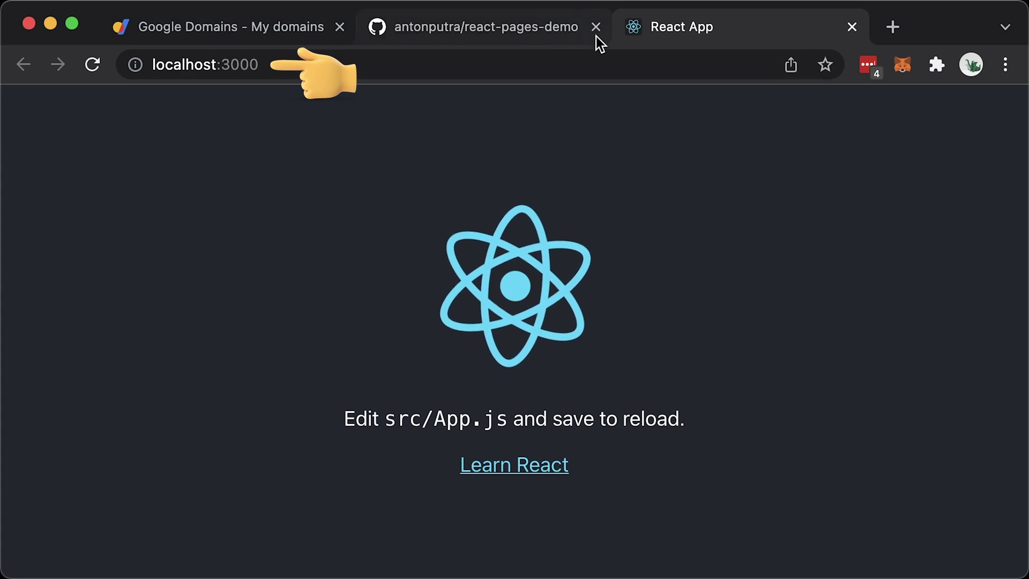
click(595, 26)
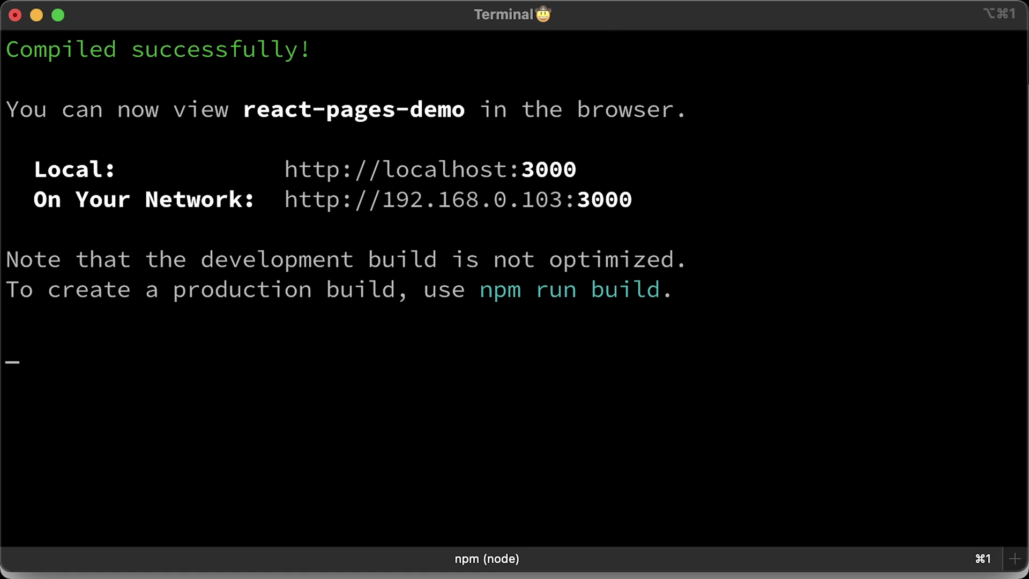
key(ctrl+c)
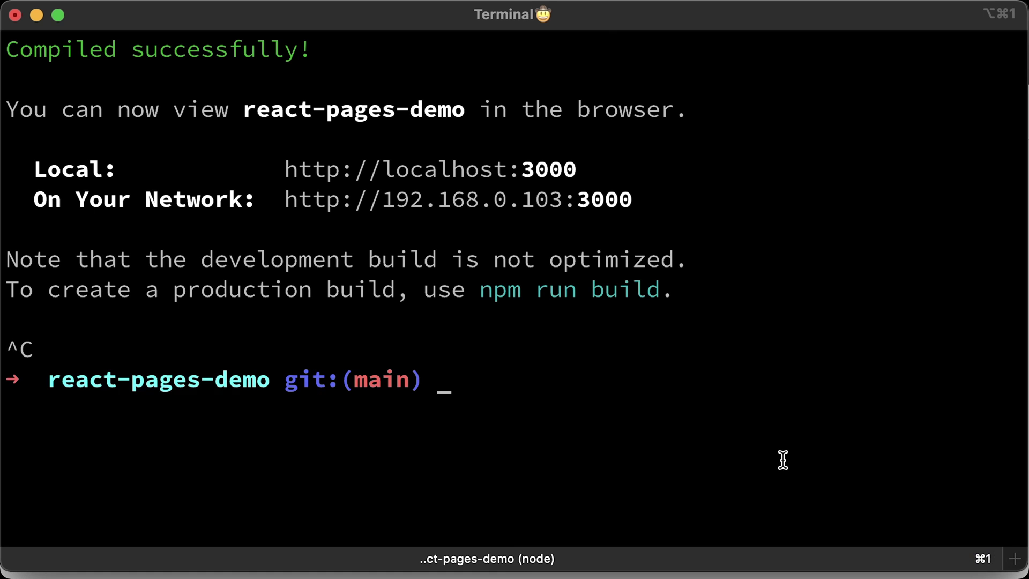
key(ctrl+l)
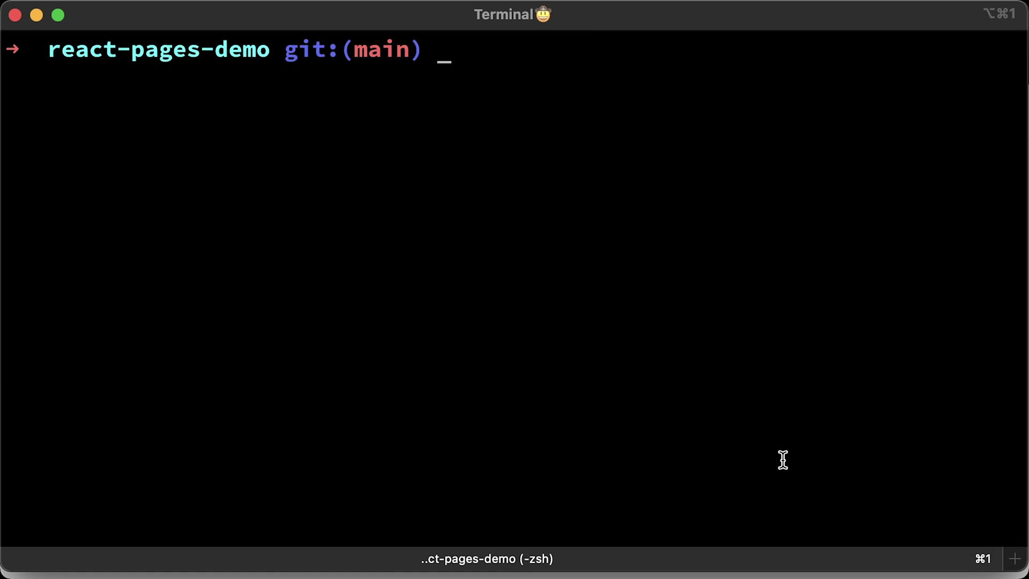
text(code .)
key(Return)
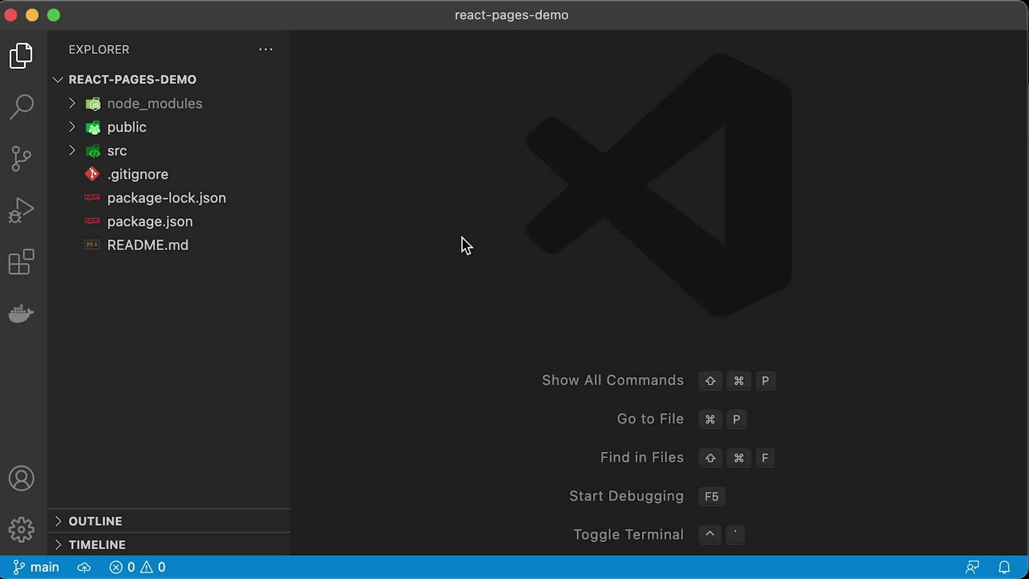
Step: Add a homepage line with the react-pages-demo GitHub Pages URL after name in package.json
click(169, 225)
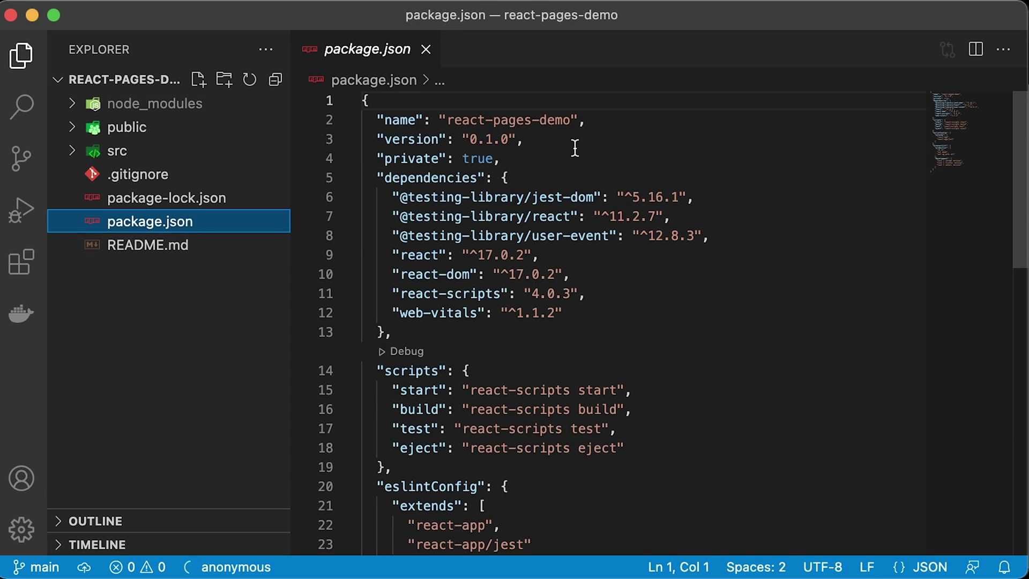
click(614, 122)
key(Return)
text("homepage": "https://antonputra.github.io/react-pages-demo",)
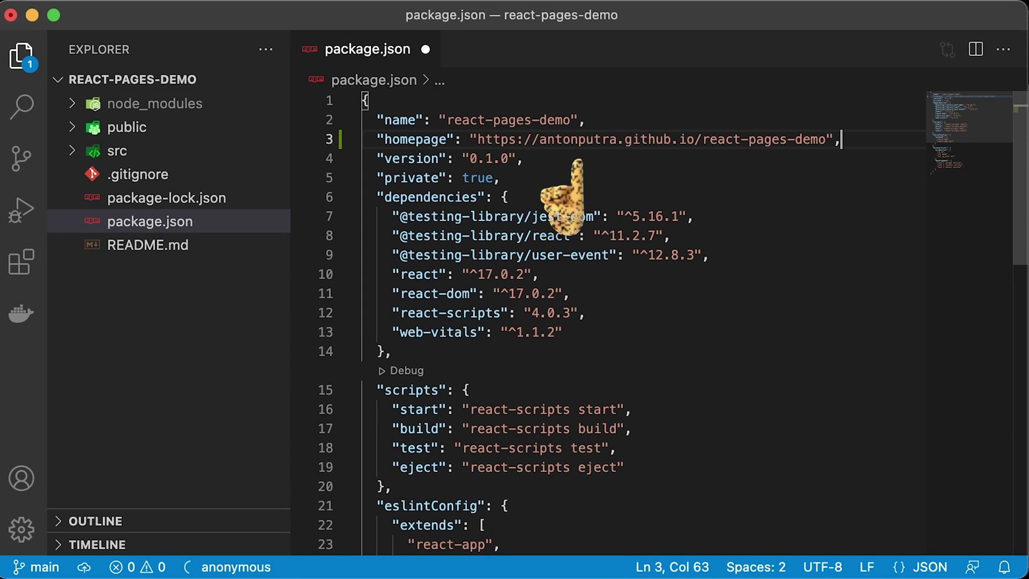
key(ctrl+s)
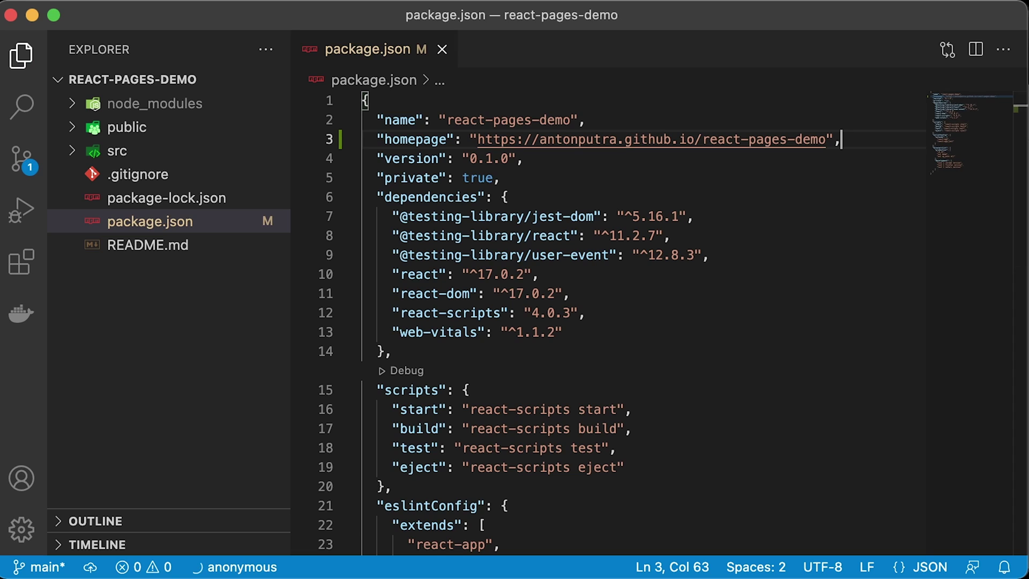
key(ctrl+l)
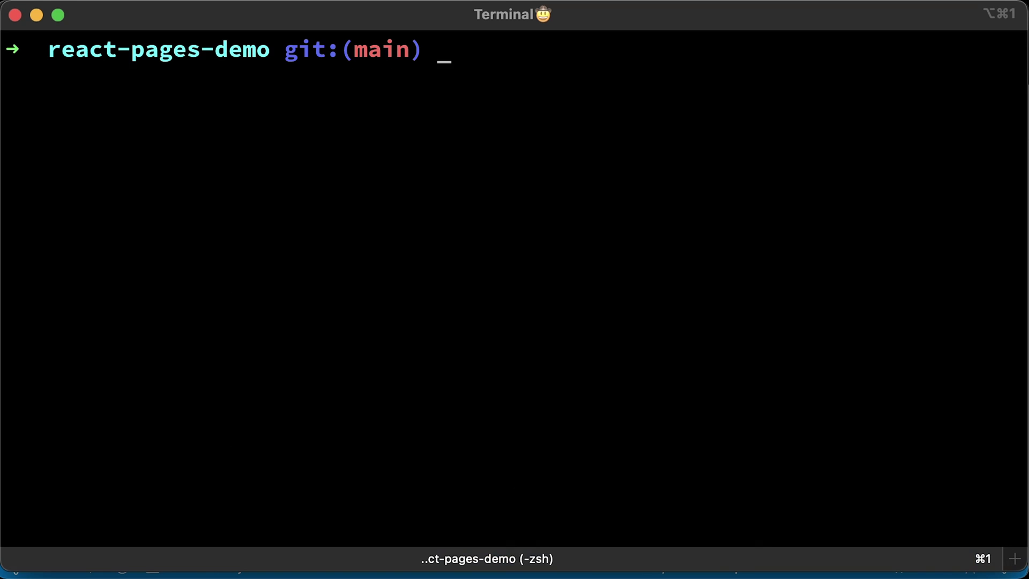
text(npm install gh-pages)
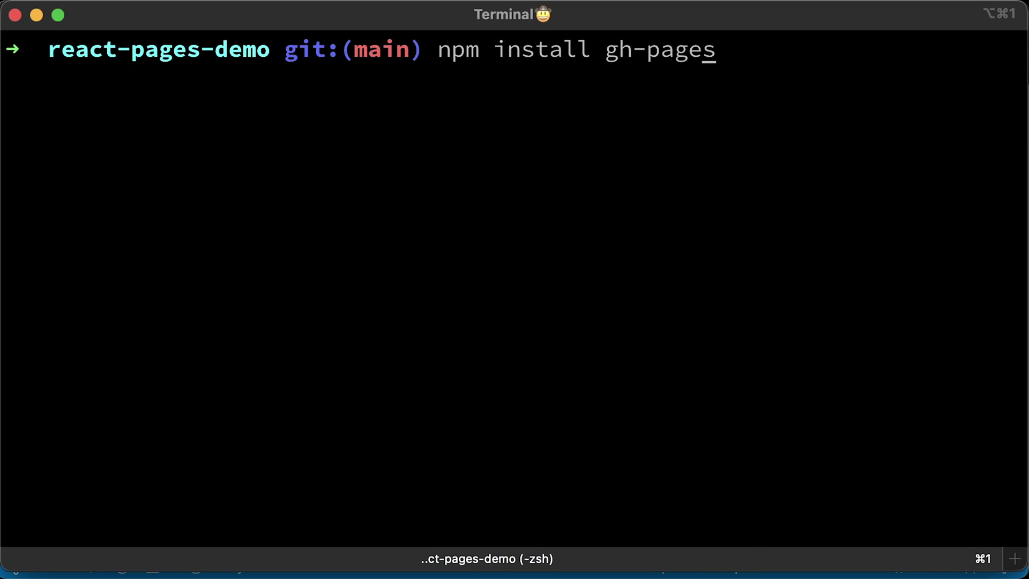
Step: Install gh-pages (^3.2.3) with npm install gh-pages
key(Return)
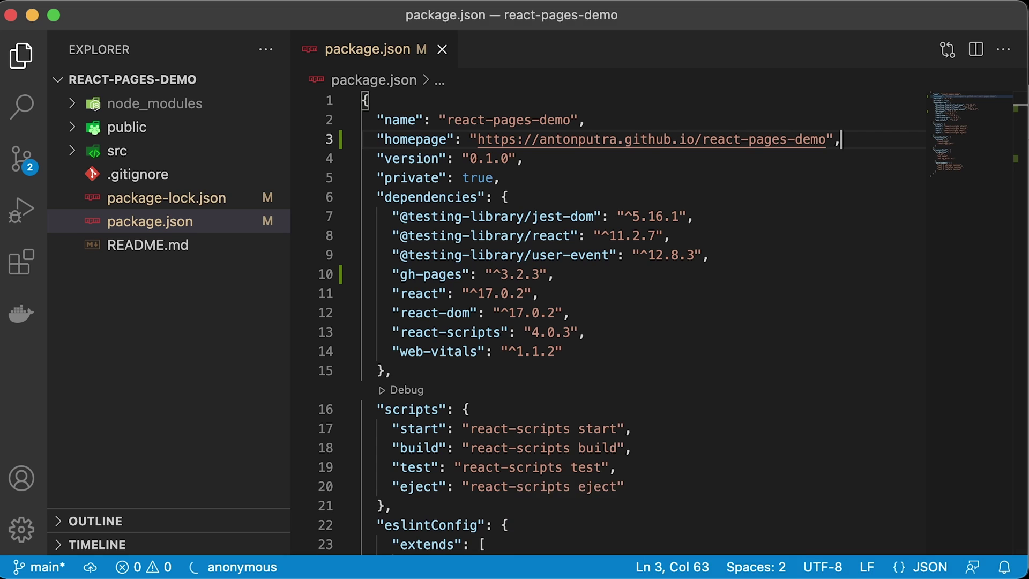
Step: Add predeploy 'npm run build' and deploy 'gh-pages -d build' scripts to package.json, then save
click(659, 486)
text(,)
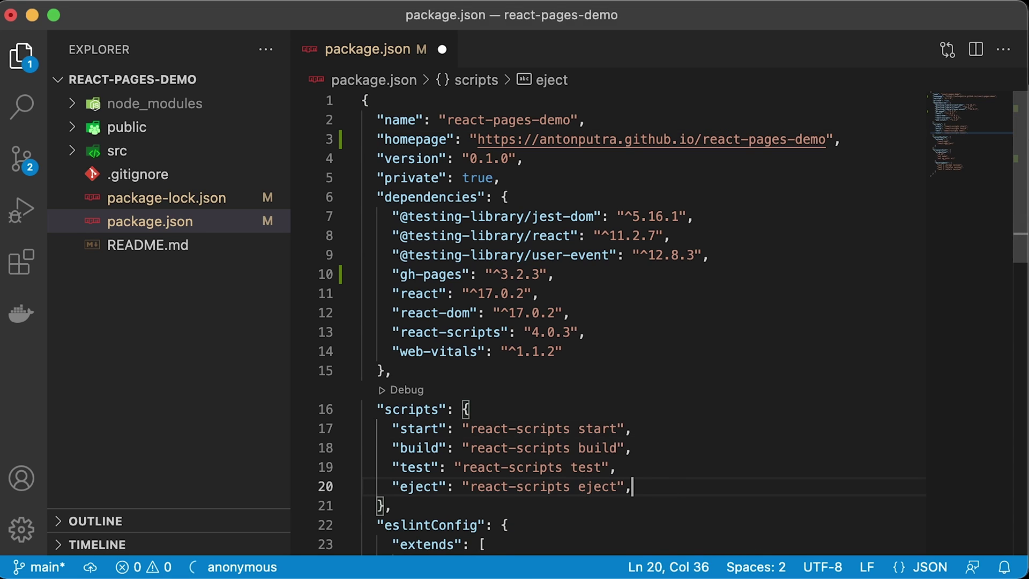
key(Return)
key(super+v)
key(super+s)
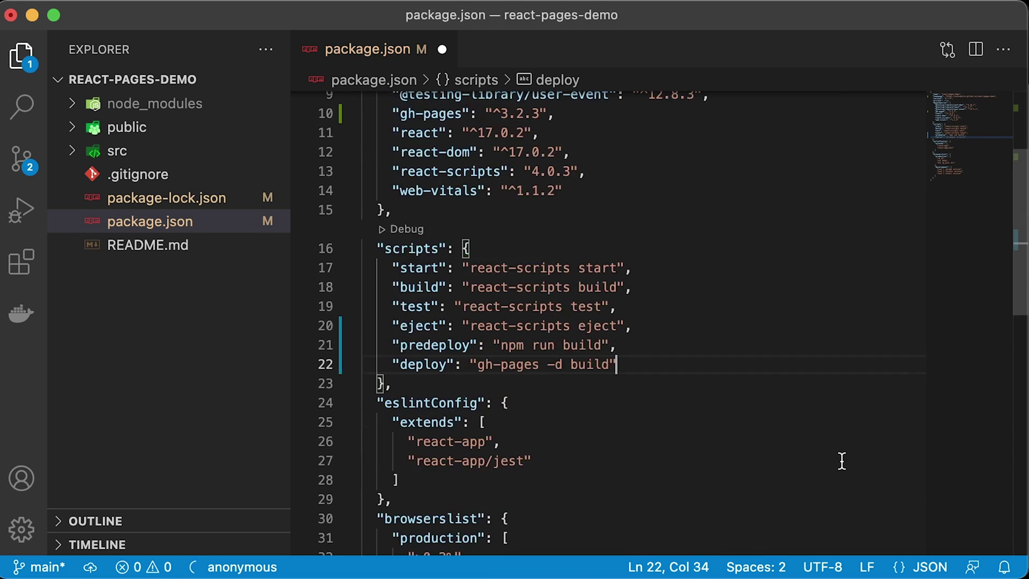
scroll(841, 460, down, 3)
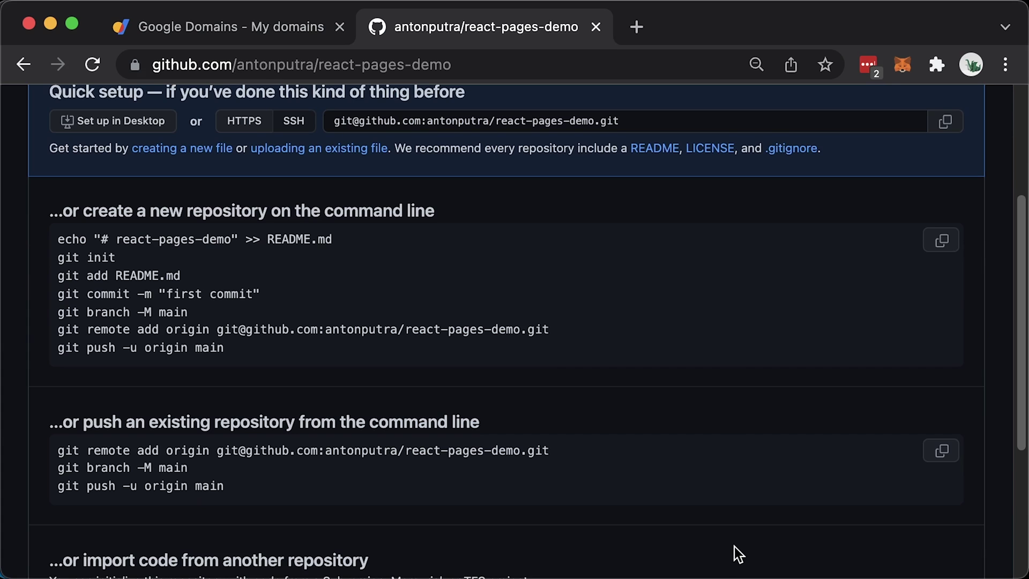
Step: Add the GitHub repository as the origin remote with git remote add origin
drag(576, 448, 55, 454)
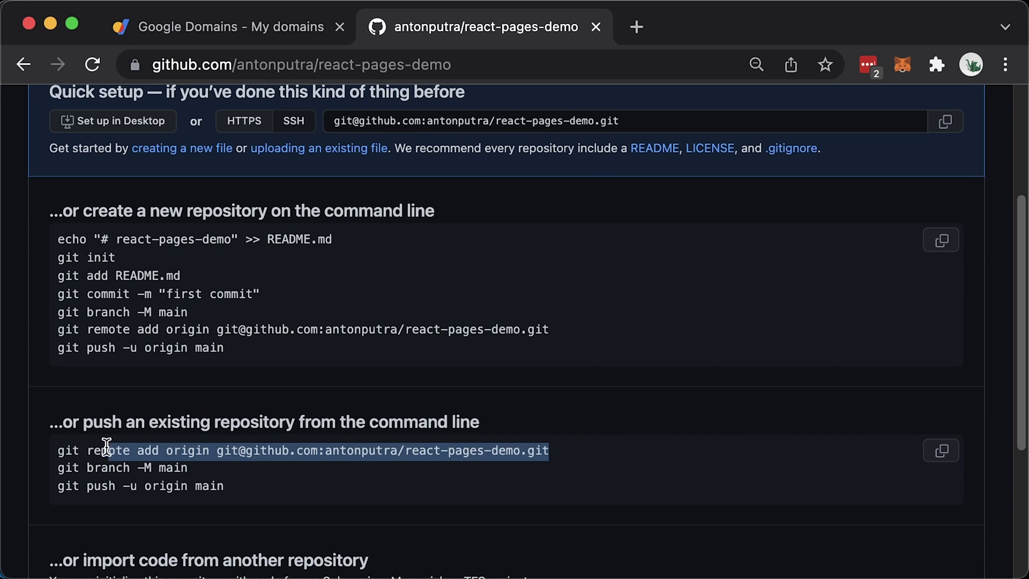
key(super+Tab)
key(super+v)
key(Return)
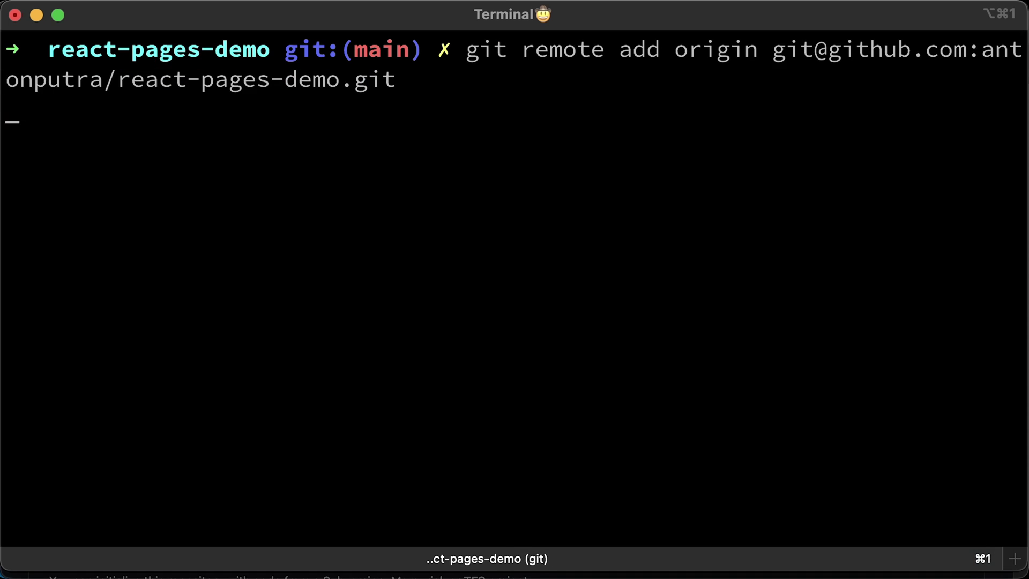
key(super+k)
key(super+Tab)
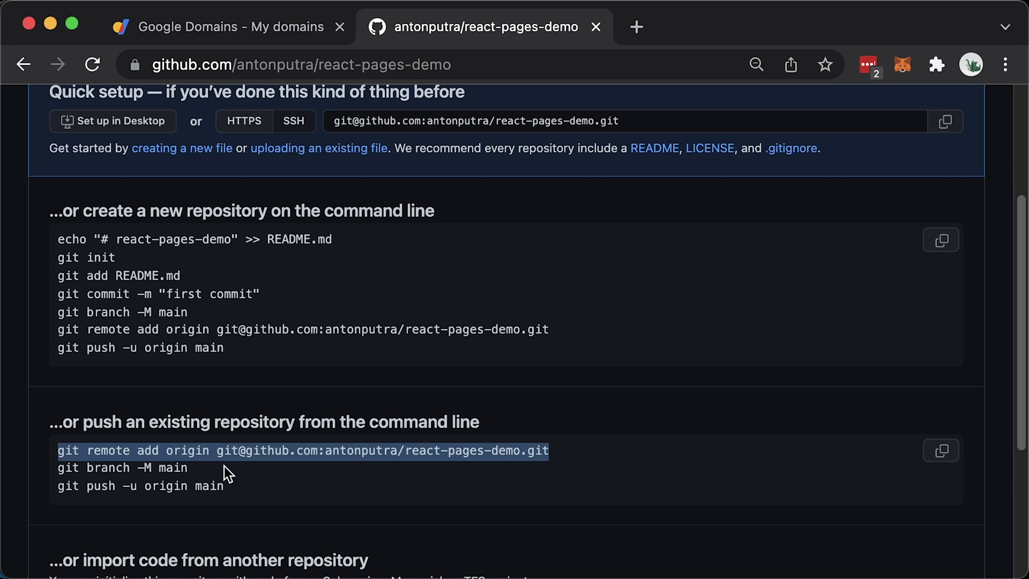
Step: Rename the current branch to main with git branch -M main
drag(225, 467, 80, 471)
key(super+Tab)
key(super+v)
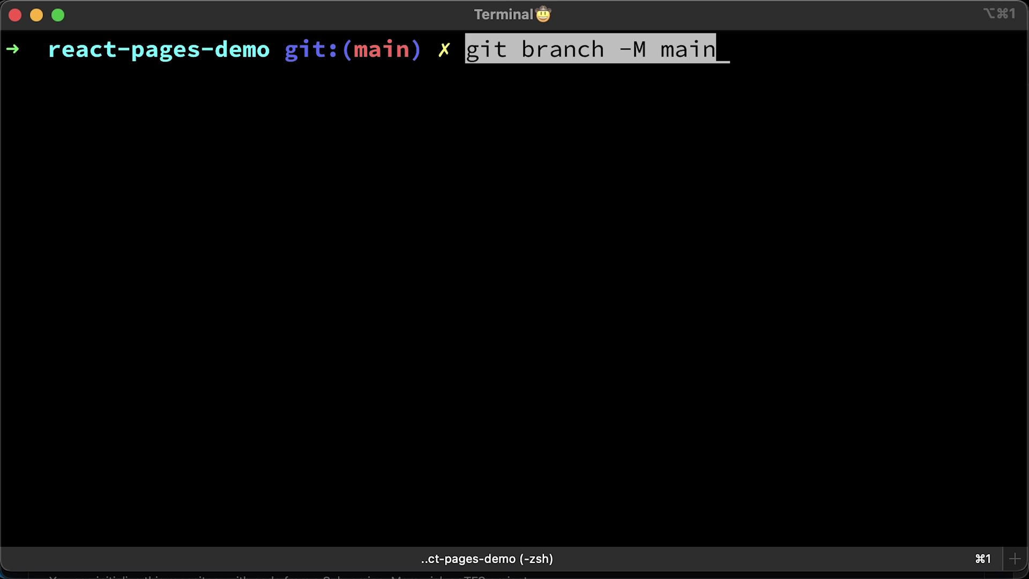
key(Return)
key(super+Tab)
Step: Push to origin main, confirm the files on GitHub, and run npm run deploy
drag(236, 489, 61, 492)
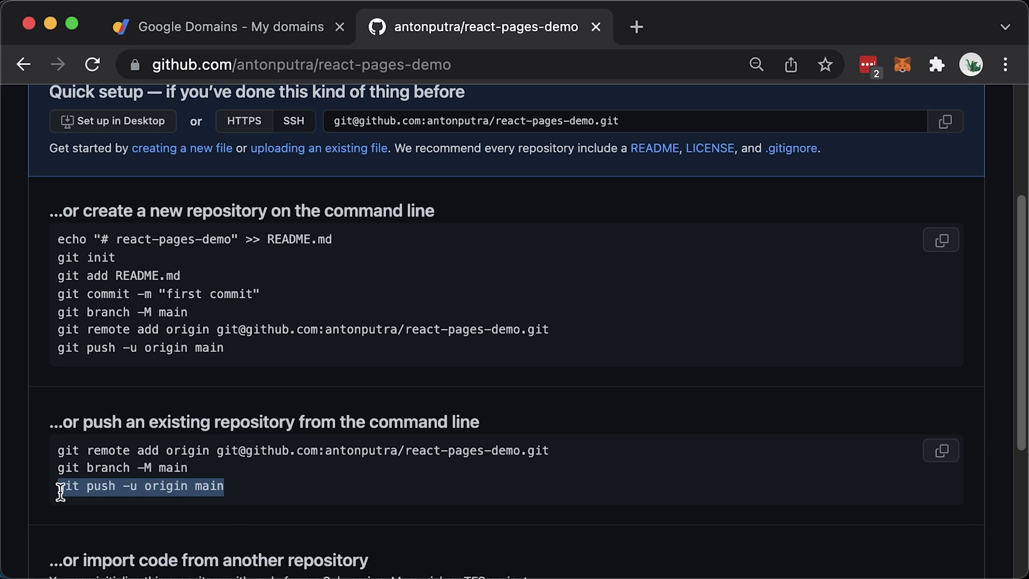
key(super+c)
key(super+Tab)
key(super+v)
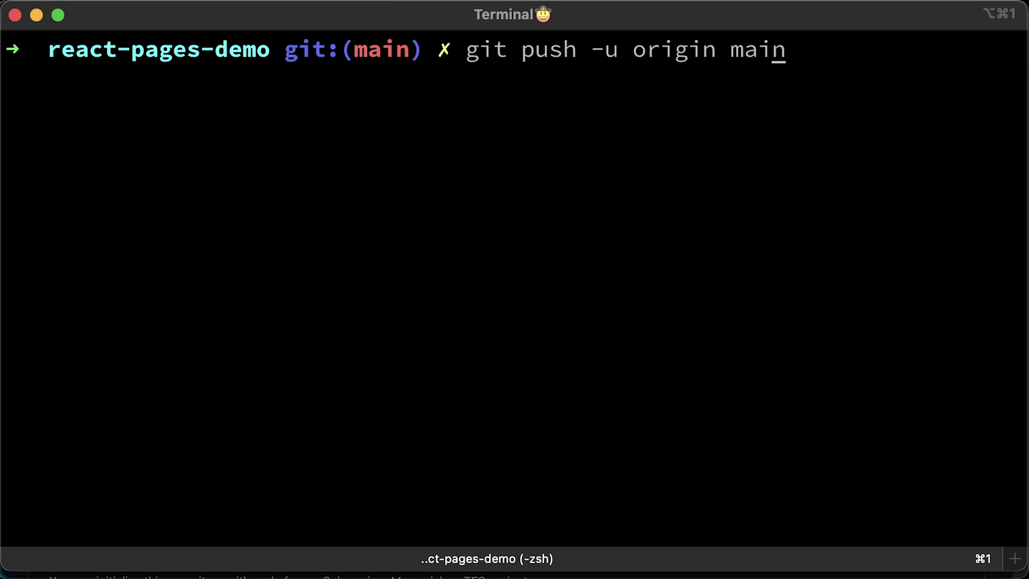
key(Return)
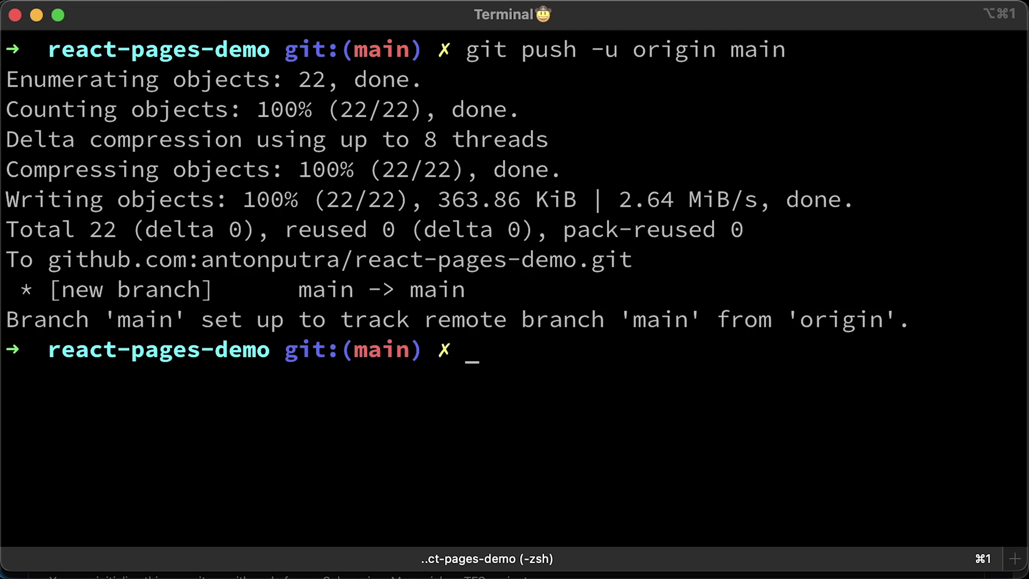
key(super+Tab)
key(super+r)
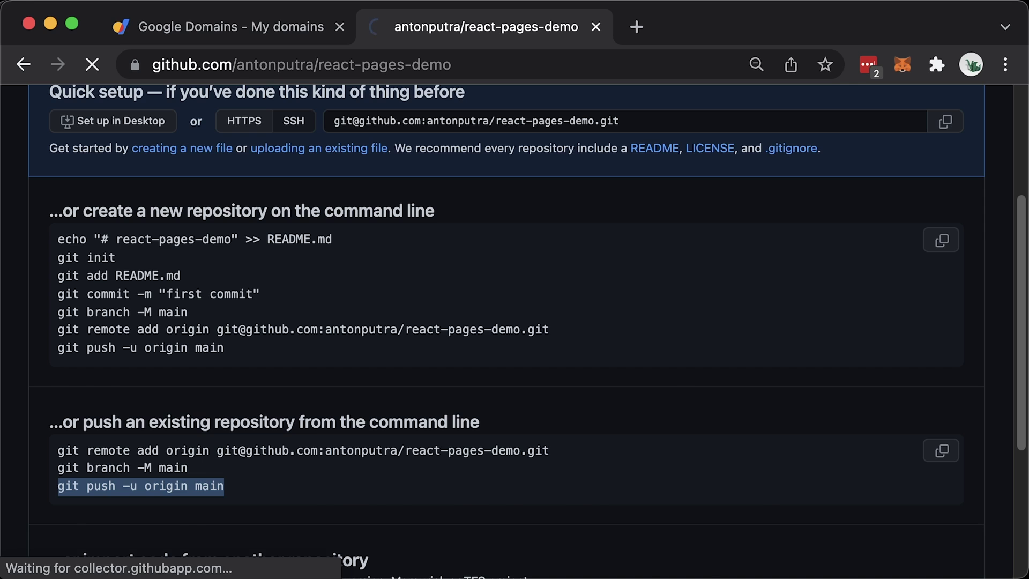
scroll(885, 547, up, 5)
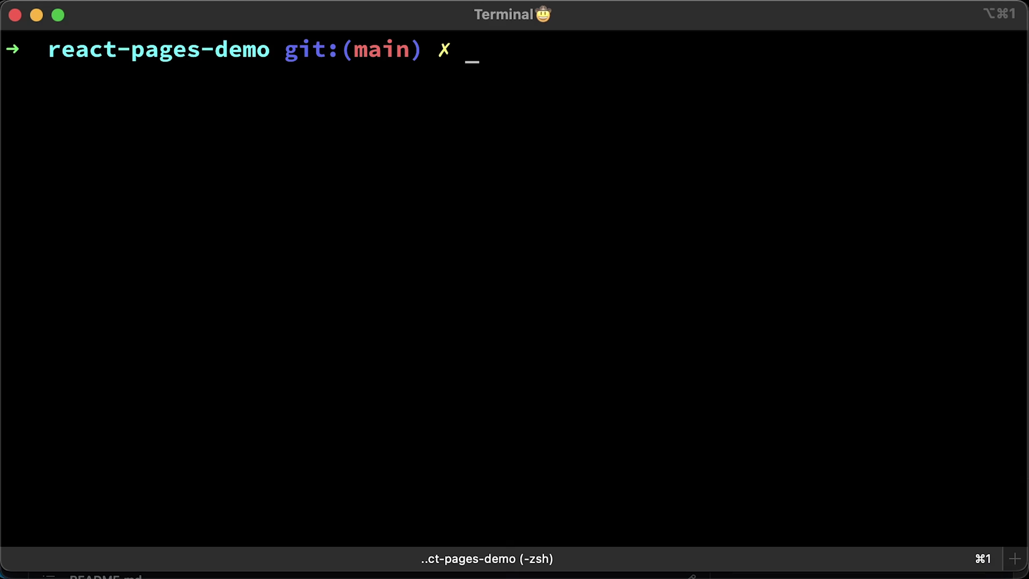
text(npm run deploy)
key(Return)
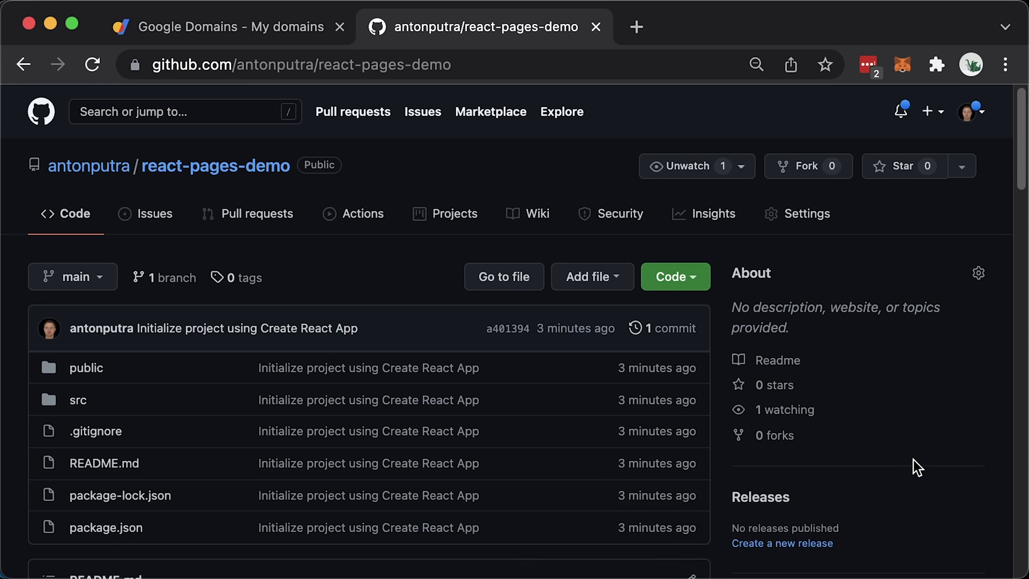
scroll(914, 460, down, 4)
scroll(922, 456, down, 1)
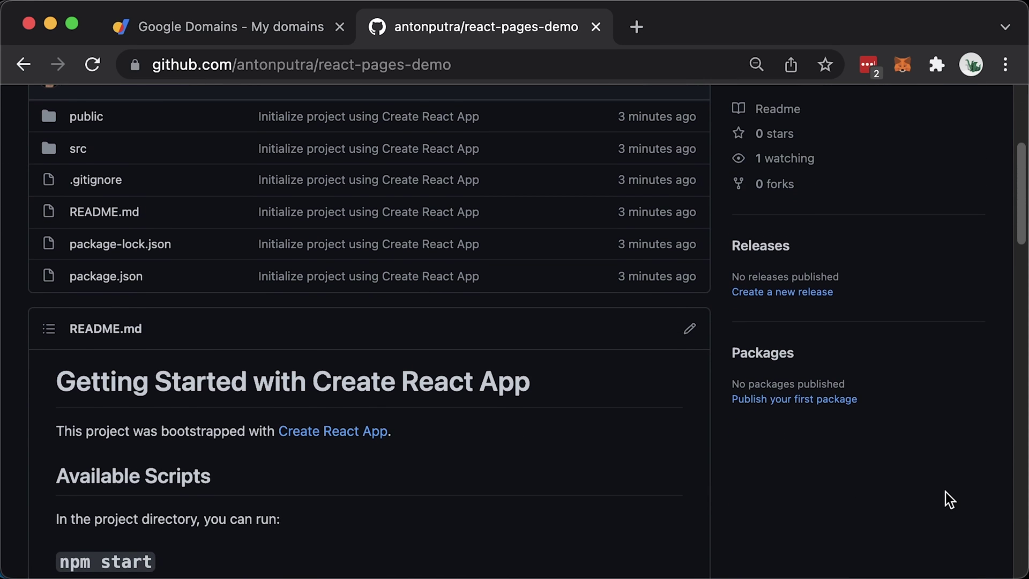
scroll(952, 522, down, 1)
key(super+r)
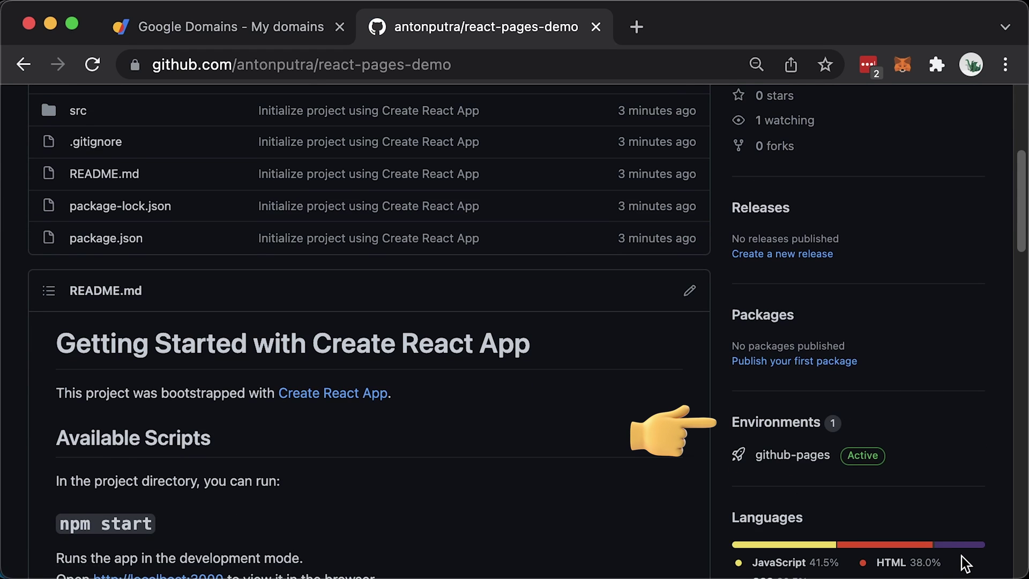
click(796, 429)
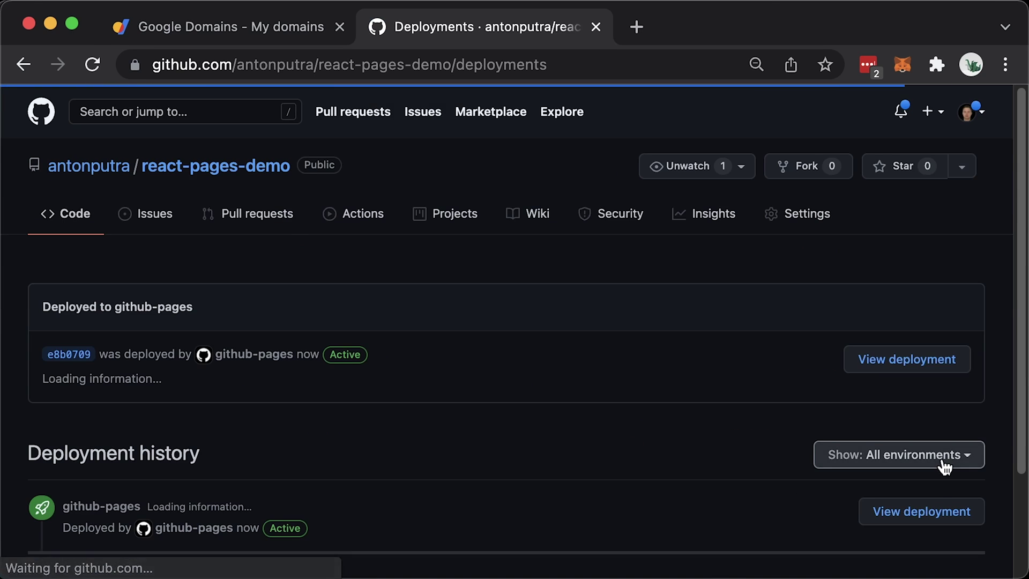
scroll(708, 470, down, 2)
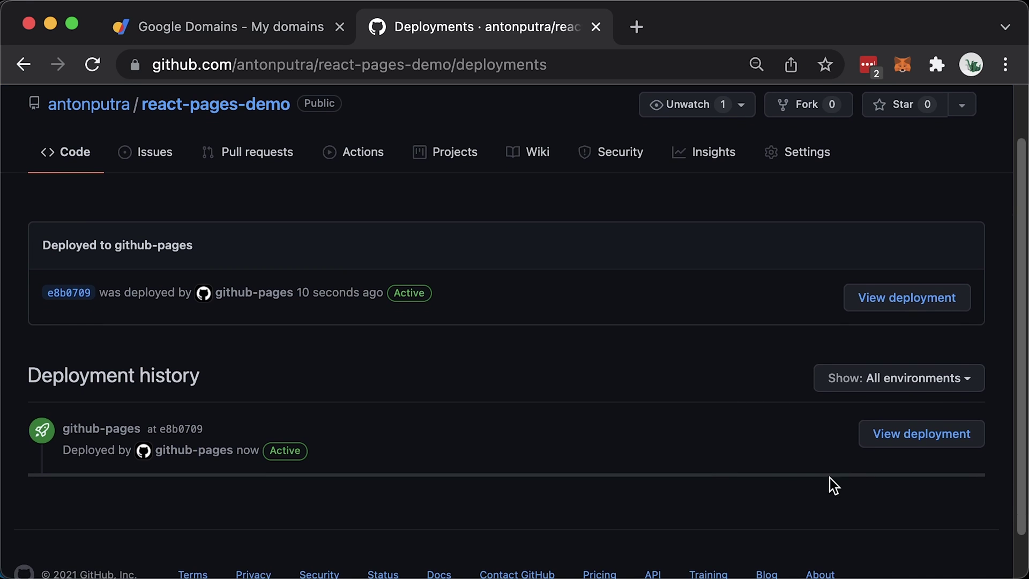
click(888, 438)
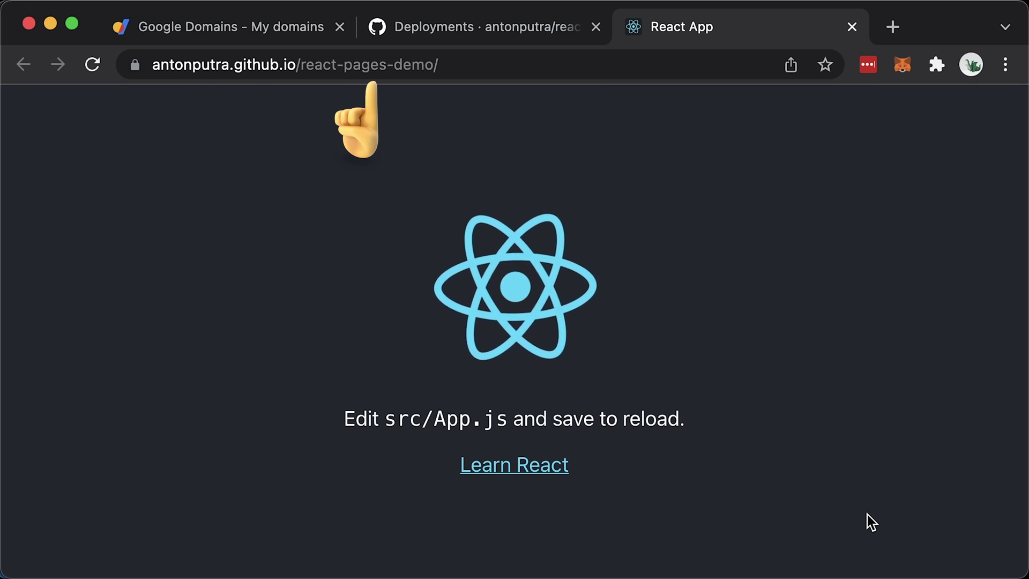
click(852, 27)
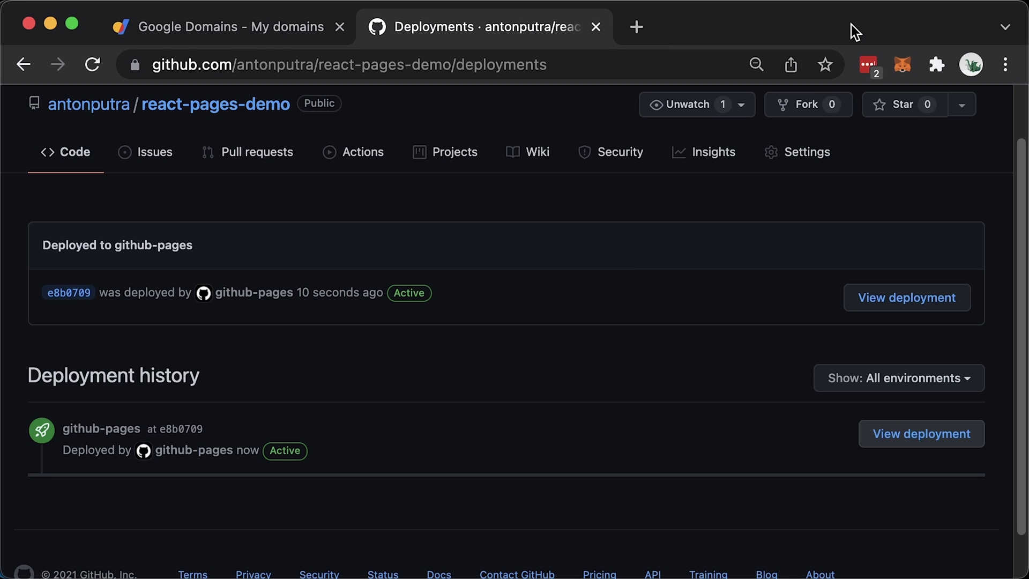
scroll(618, 262, up, 2)
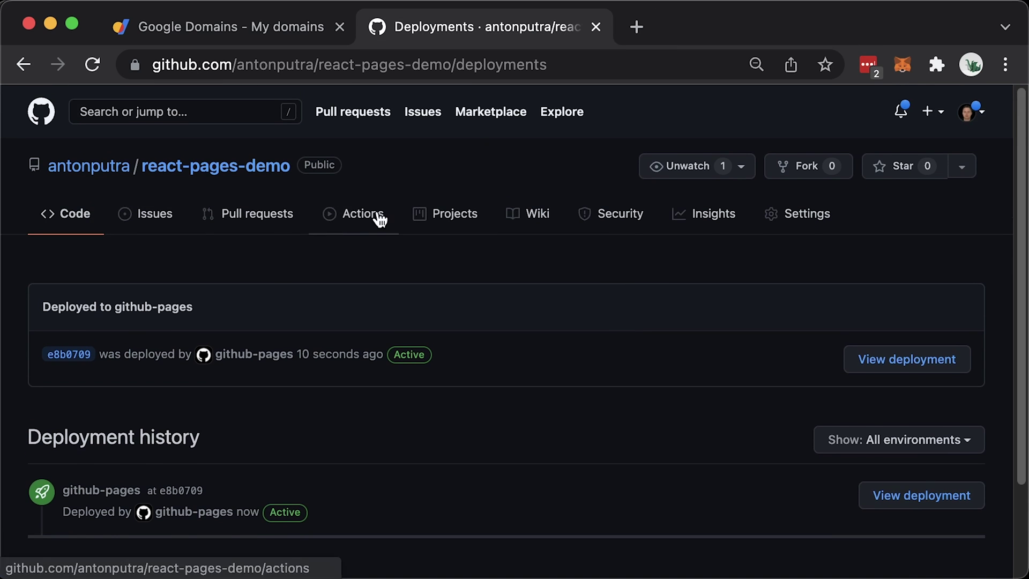
click(269, 171)
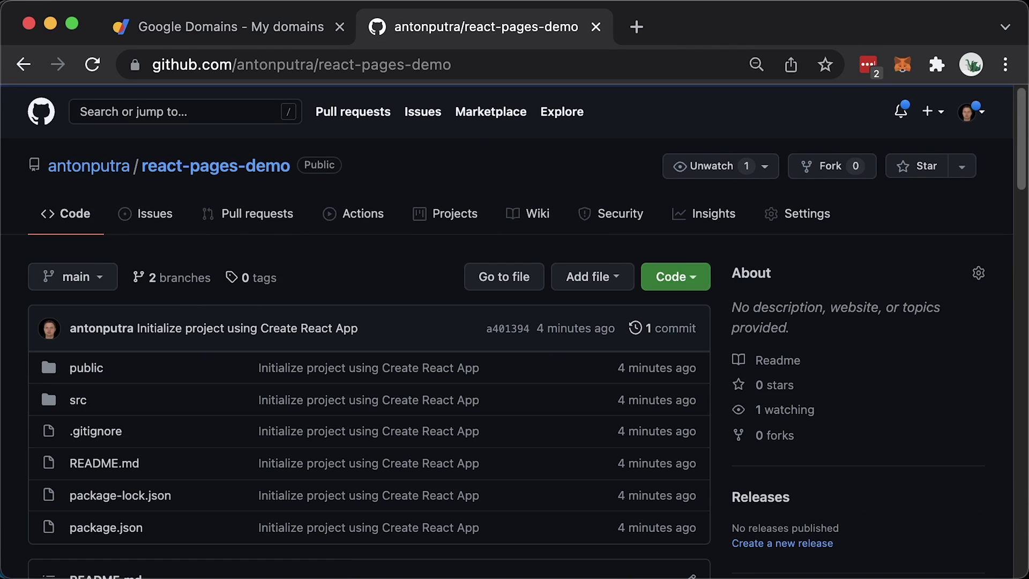
Step: Save devopsbyexample.io as the custom domain in the repository's Pages settings
click(807, 215)
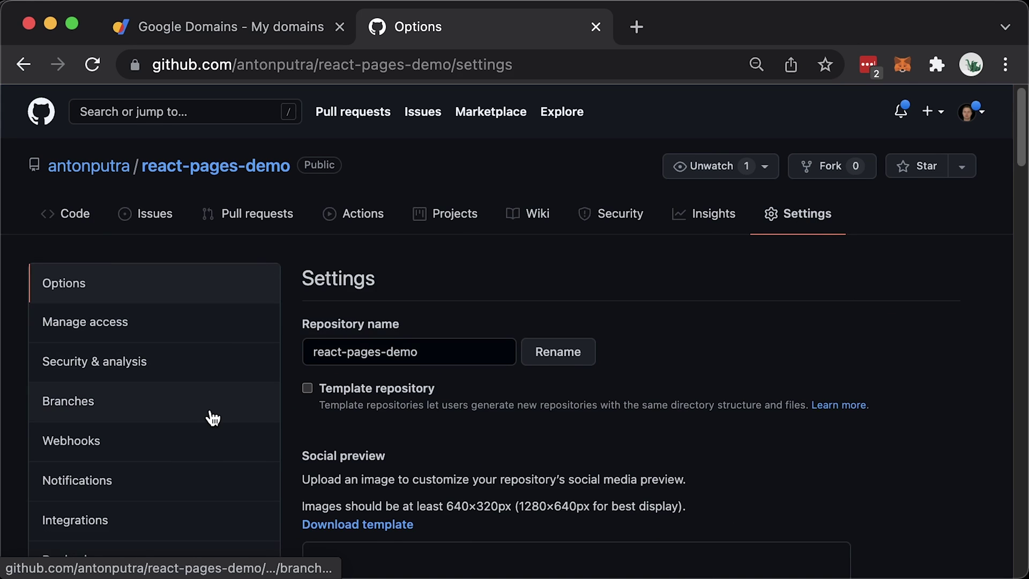
scroll(209, 416, down, 3)
click(120, 471)
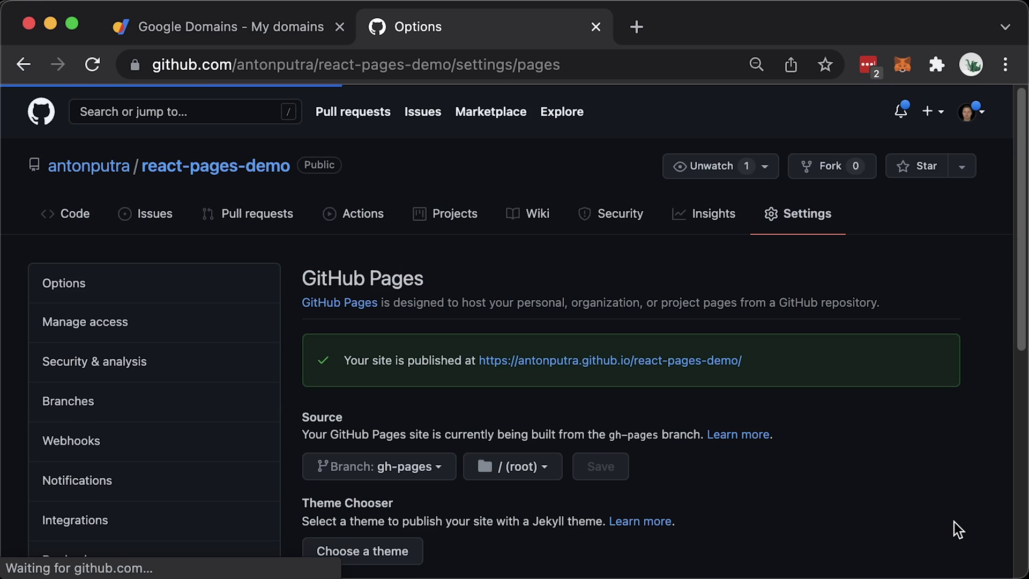
scroll(901, 502, down, 5)
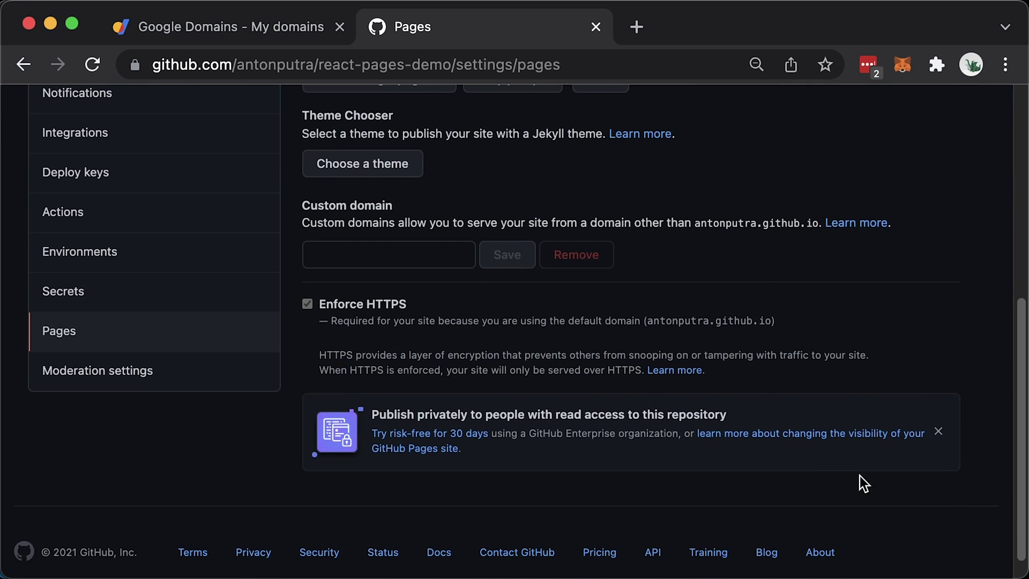
click(410, 251)
text(devopsbyexample.io)
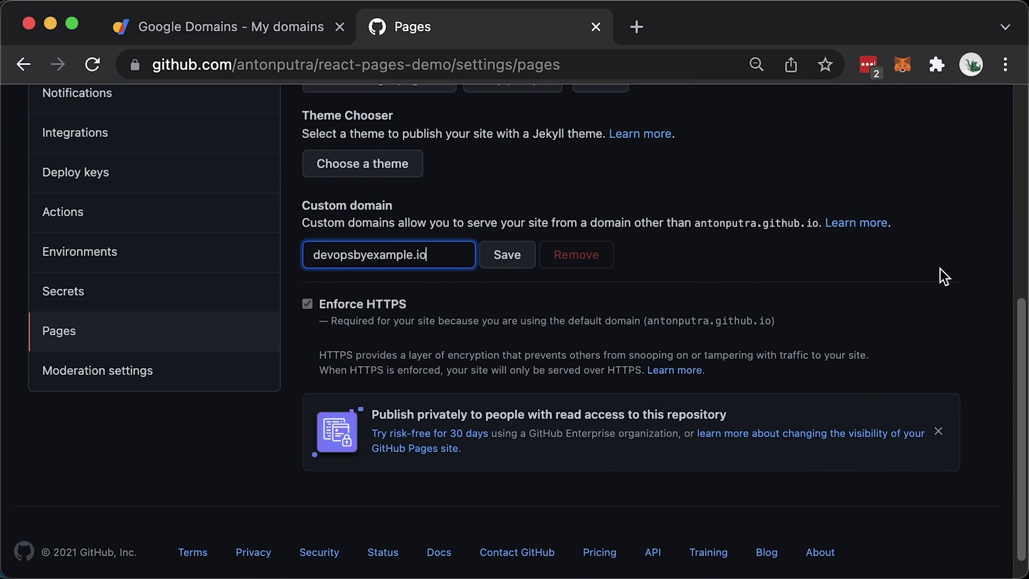
click(511, 260)
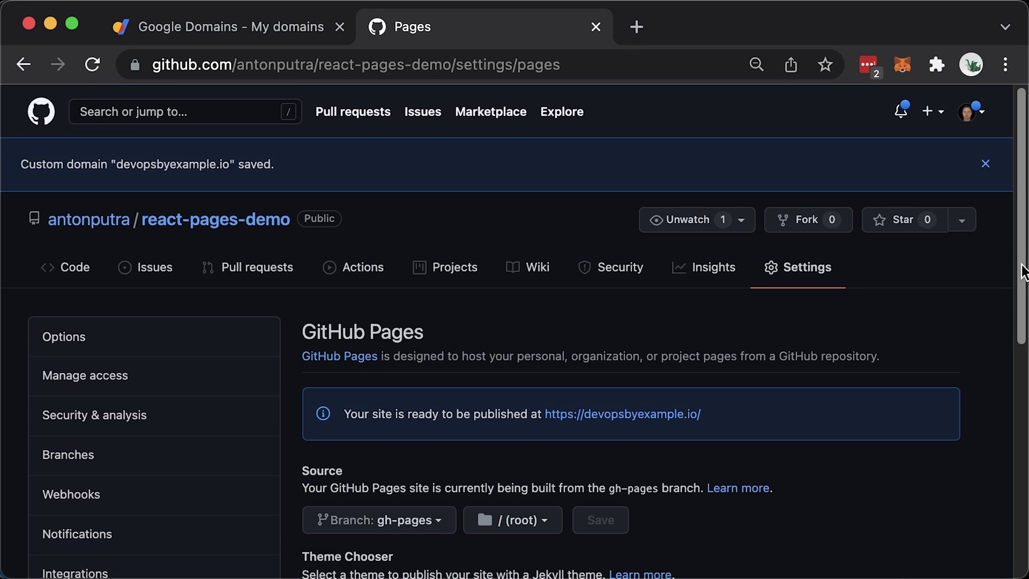
drag(1023, 271, 1023, 515)
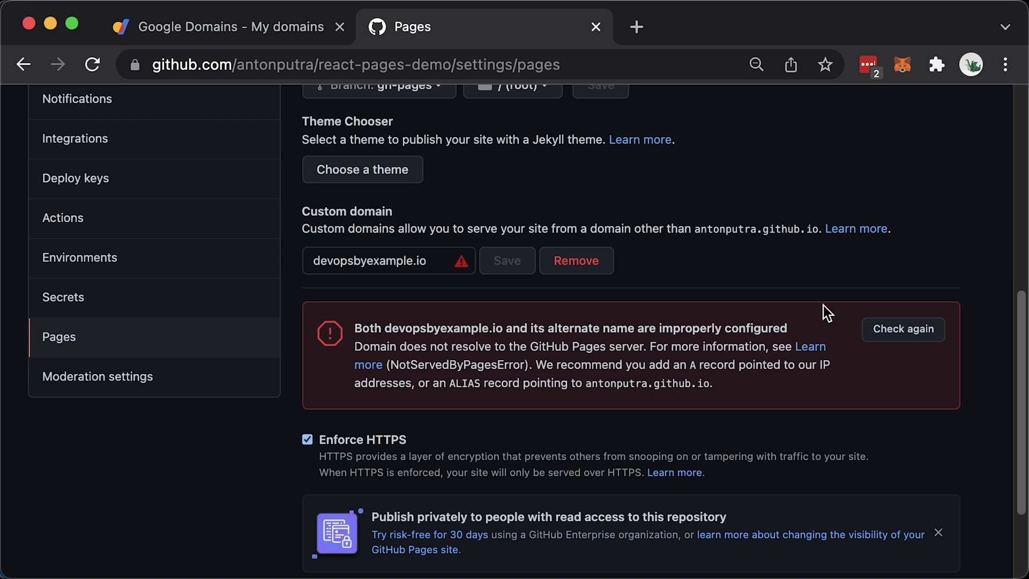
Step: Open the DNS settings for devopsbyexample.io in Google Domains
click(295, 34)
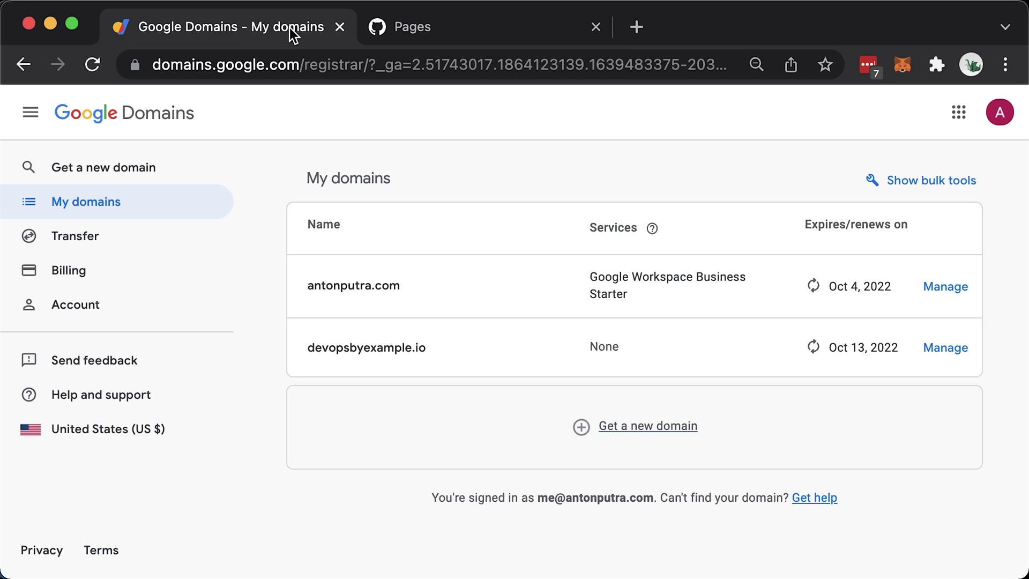
click(365, 348)
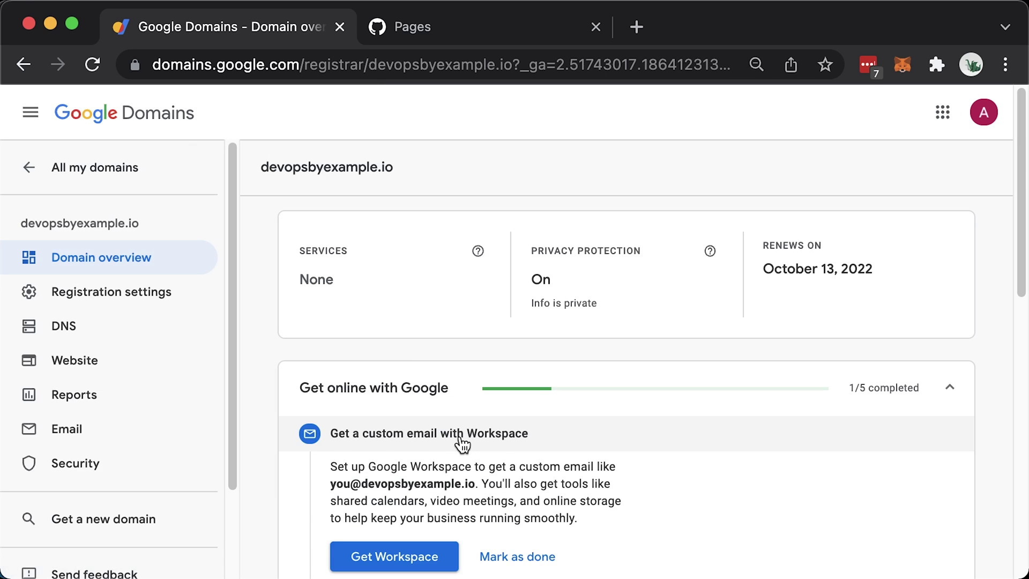
click(96, 331)
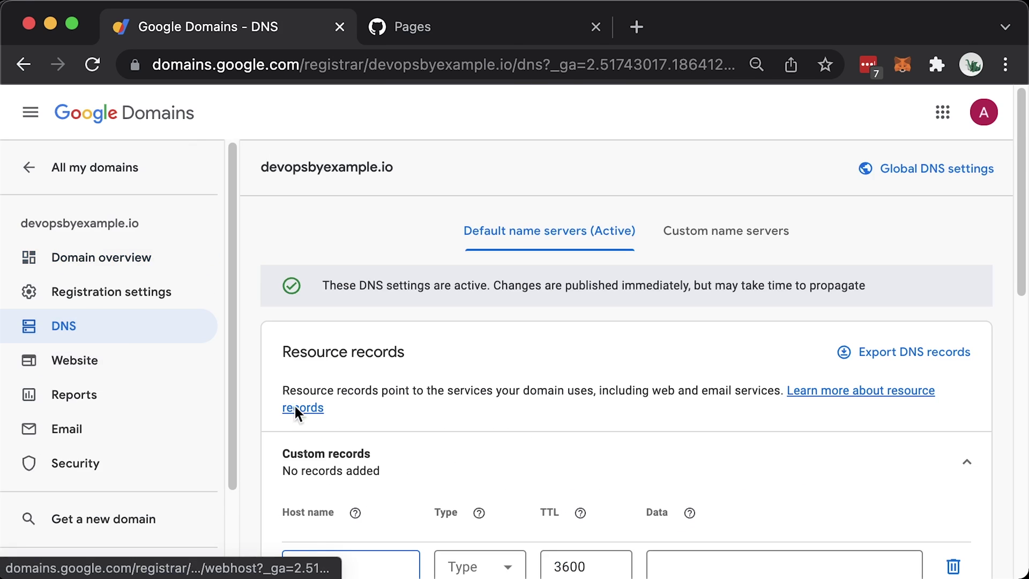
scroll(682, 425, down, 2)
scroll(701, 531, down, 1)
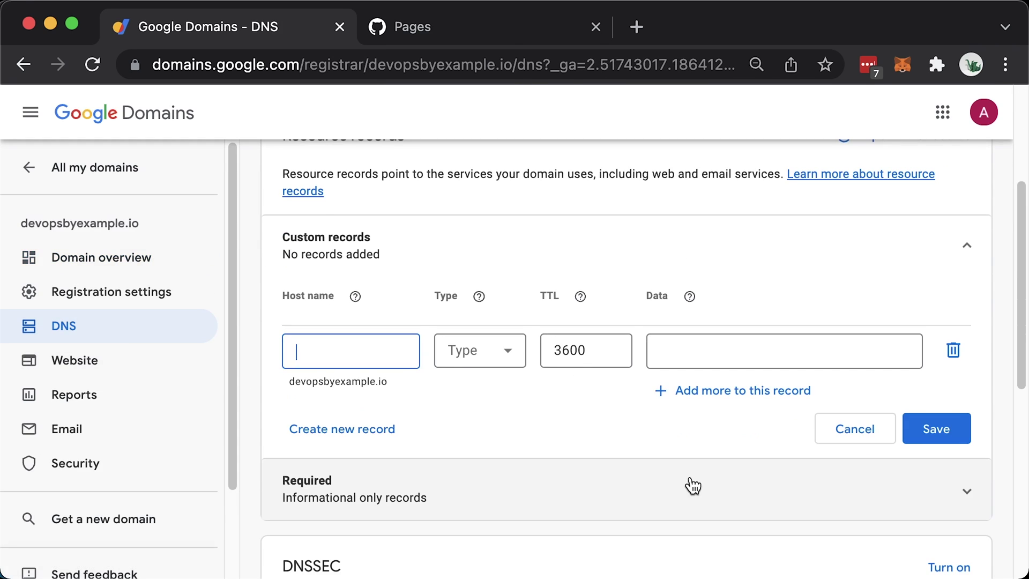
Step: Create an A record, TTL 300, with 185.199.108.153, .109.153, .110.153 and .111.153
click(483, 351)
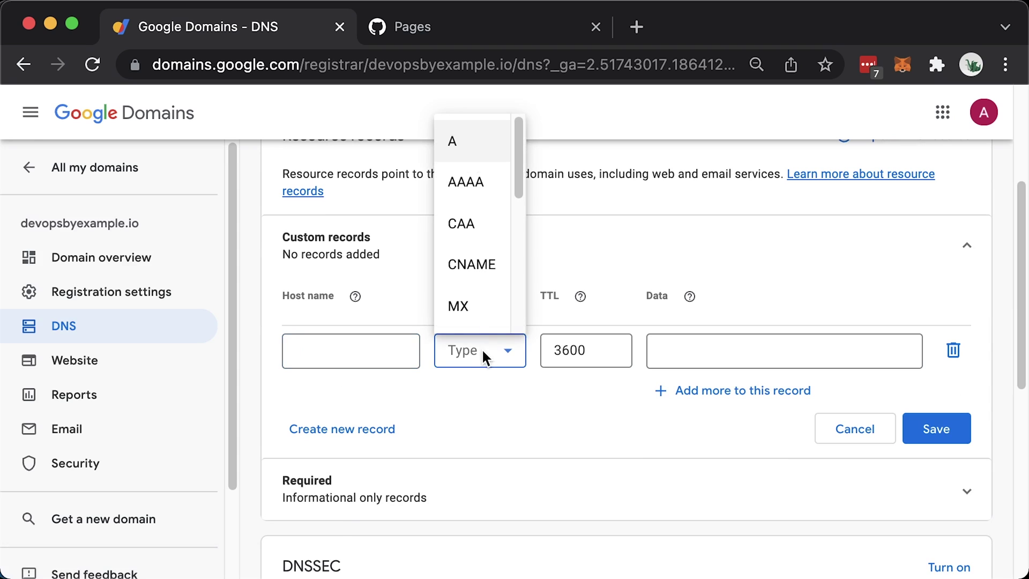
click(458, 145)
click(589, 350)
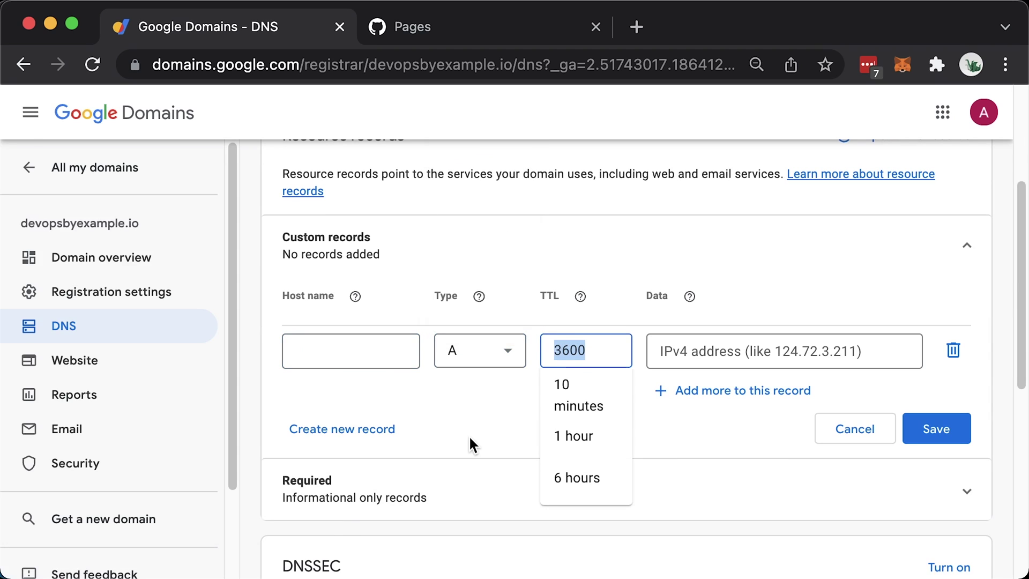
text(300)
click(699, 351)
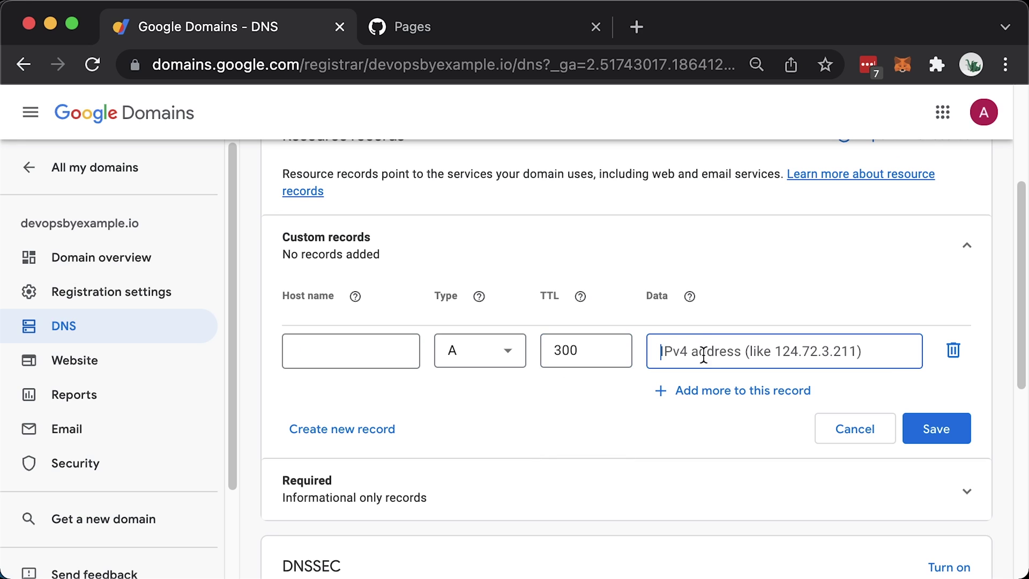
text(185.199.108.153)
click(741, 389)
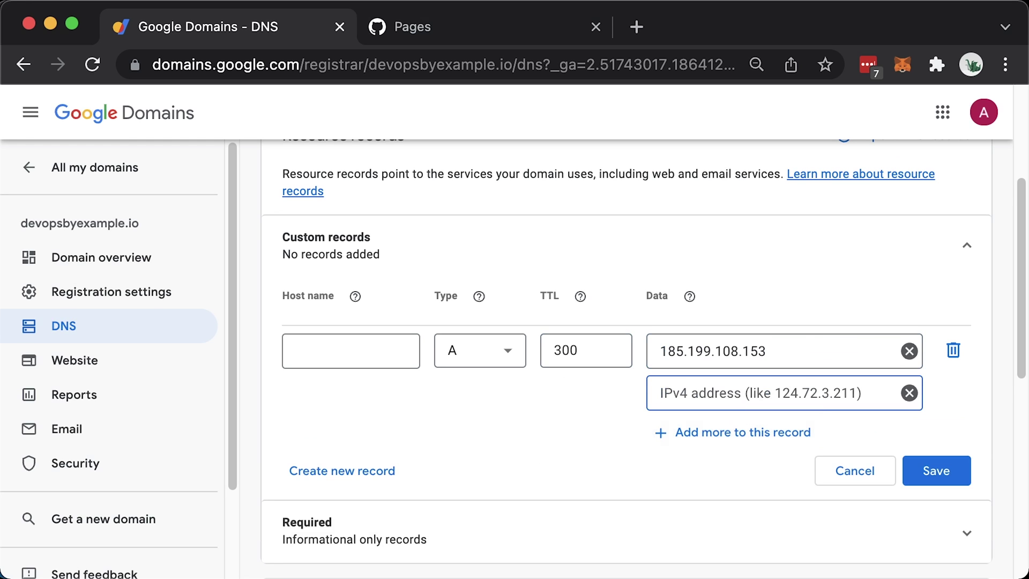
text(185.199.109.153)
click(738, 432)
text(185.199.110.153)
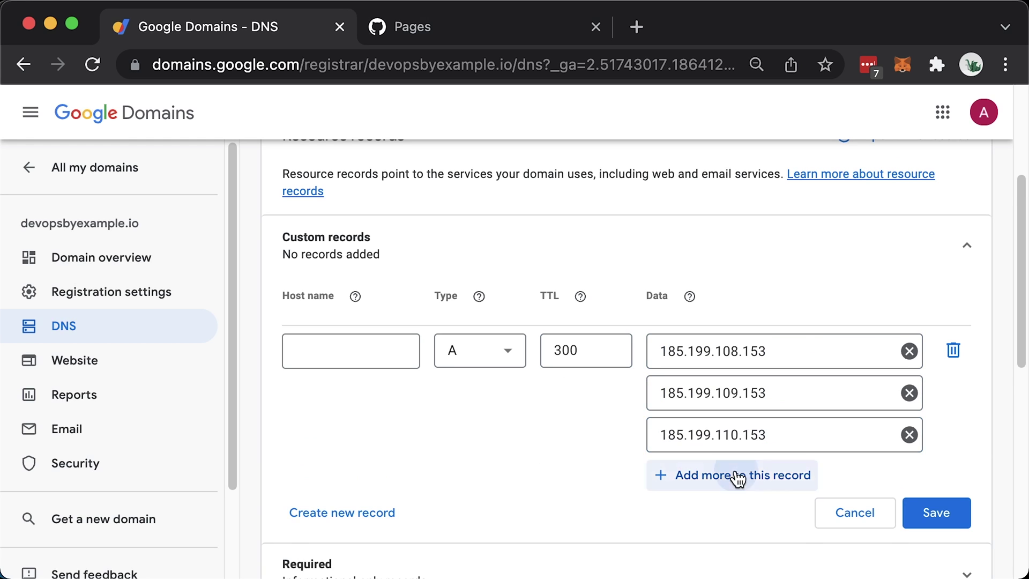
click(737, 475)
text(185.199.111.153)
click(935, 476)
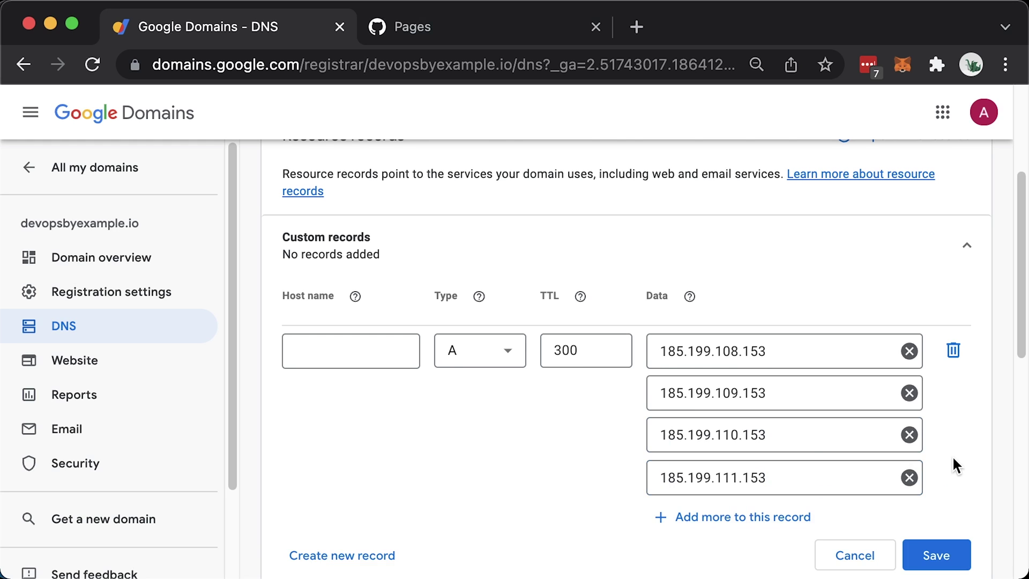
scroll(952, 455, down, 3)
Step: Create a www CNAME record, TTL 300, to antonputra.github.io, and save both DNS records
click(368, 362)
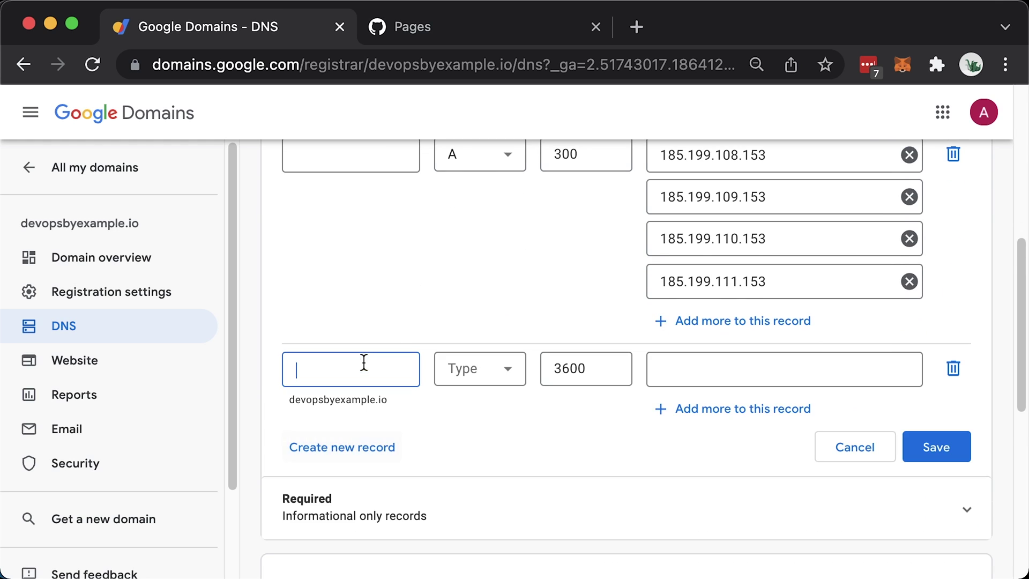
text(www)
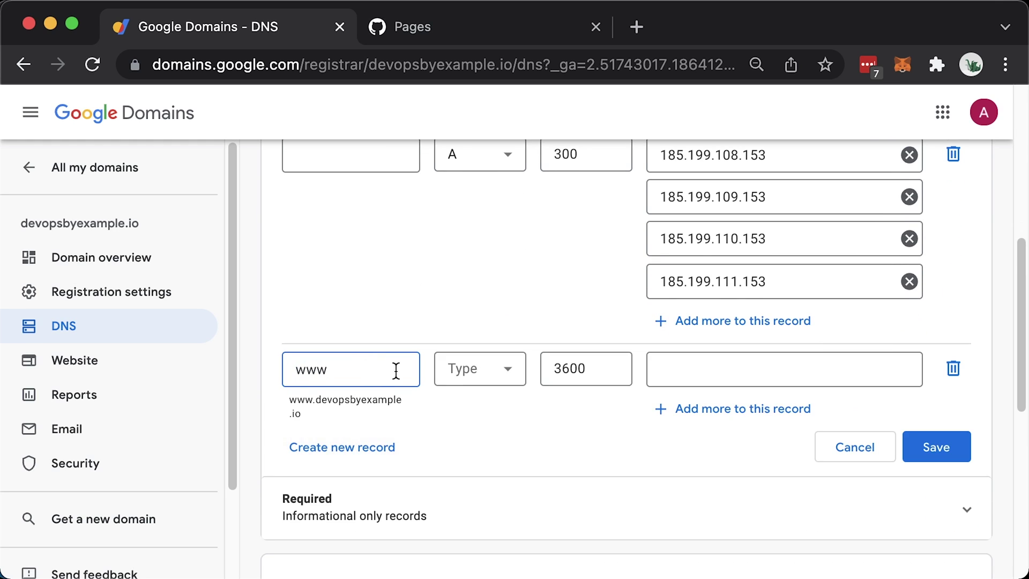
click(460, 371)
click(471, 291)
click(596, 368)
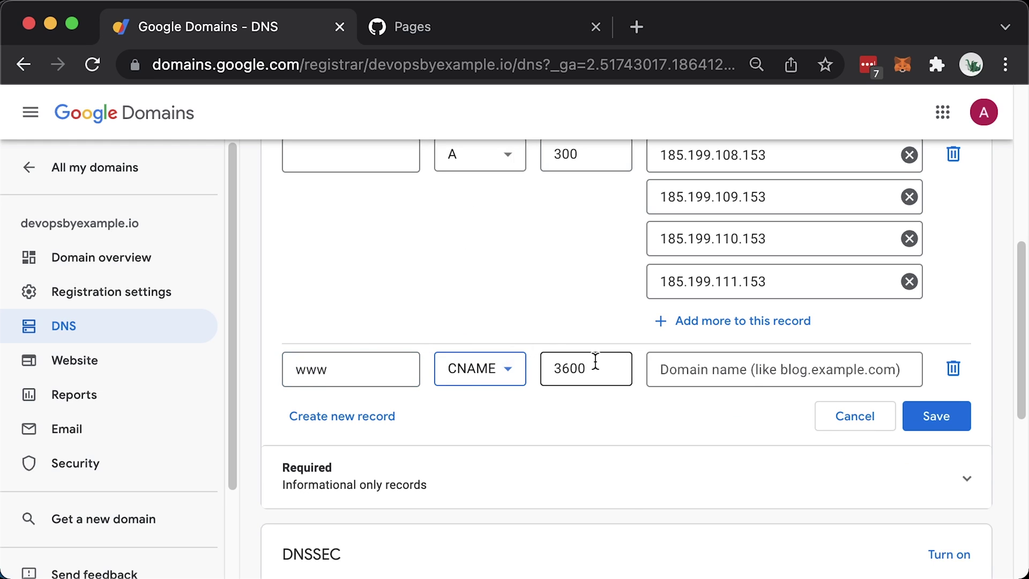
key(BackSpace)
key(BackSpace)
key(BackSpace)
key(BackSpace)
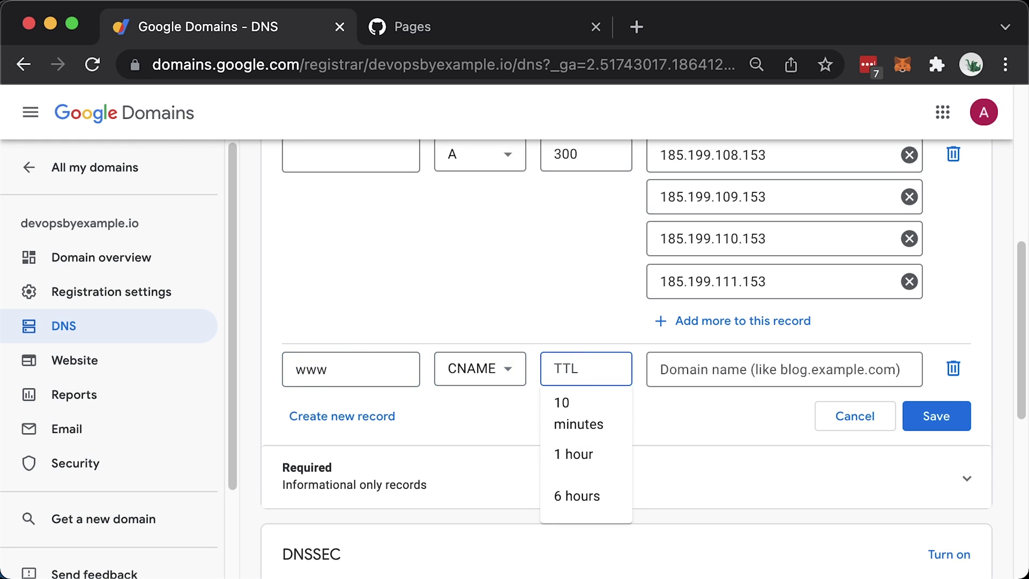
text(300)
click(809, 369)
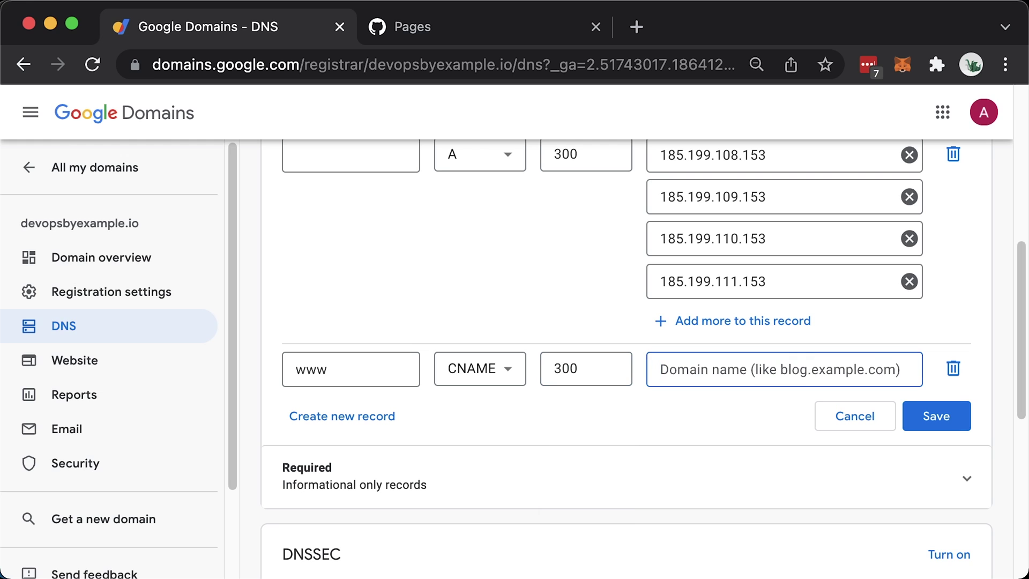
text(antonputra.github.io)
click(776, 472)
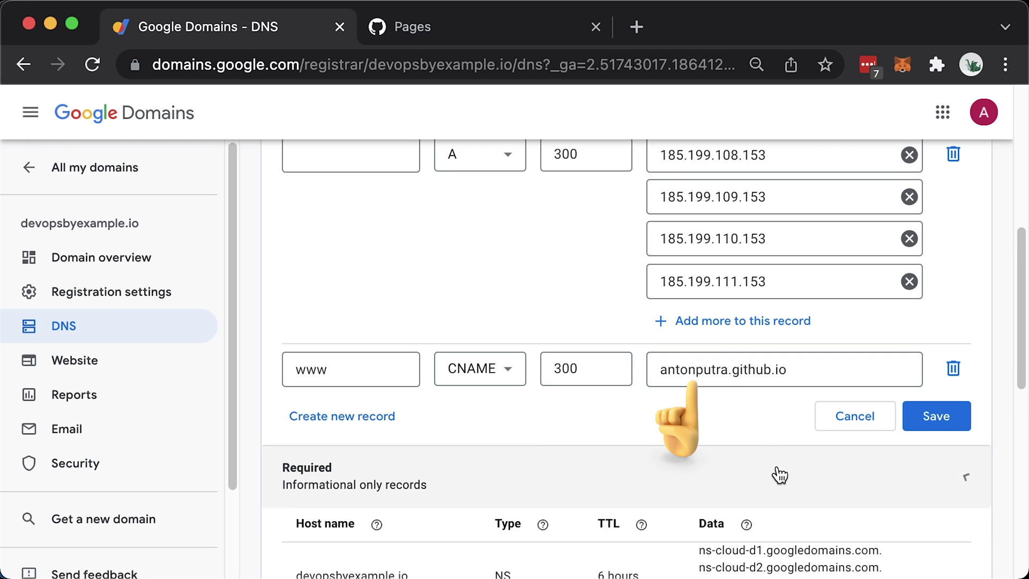
click(935, 418)
scroll(1004, 393, up, 4)
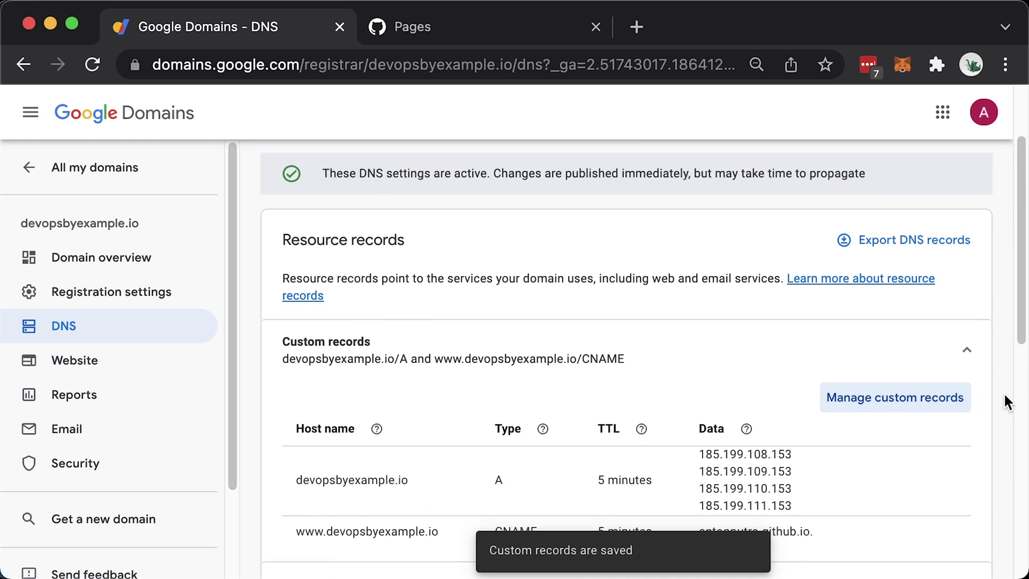
scroll(1004, 396, down, 3)
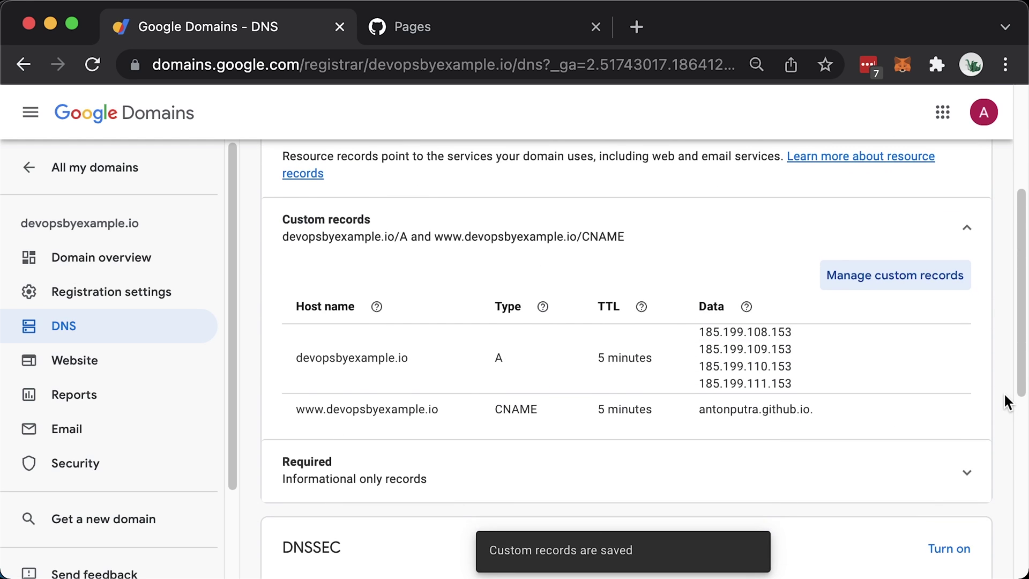
click(501, 28)
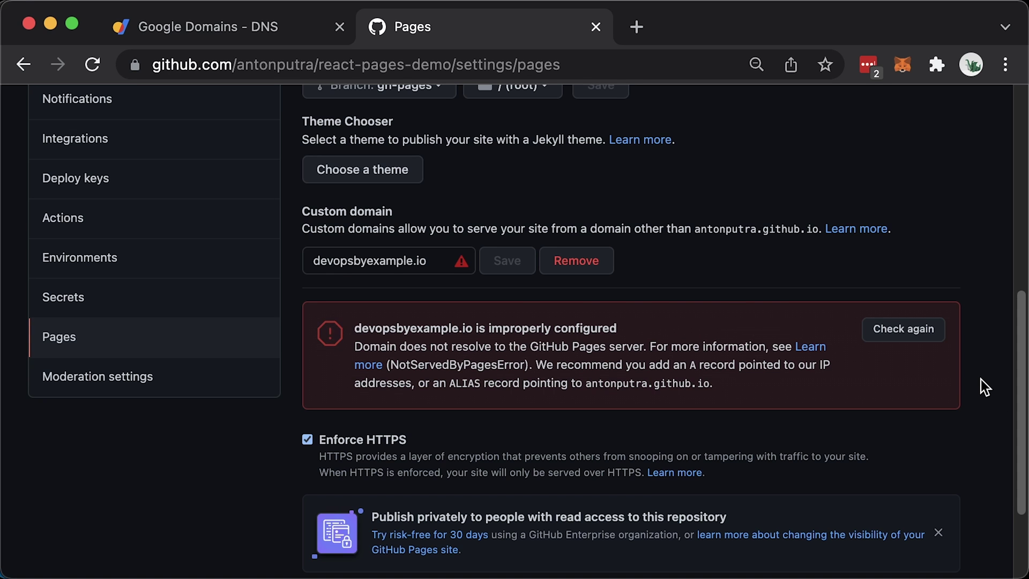
Step: Recheck devopsbyexample.io in GitHub Pages settings and confirm it shows a green check
click(914, 333)
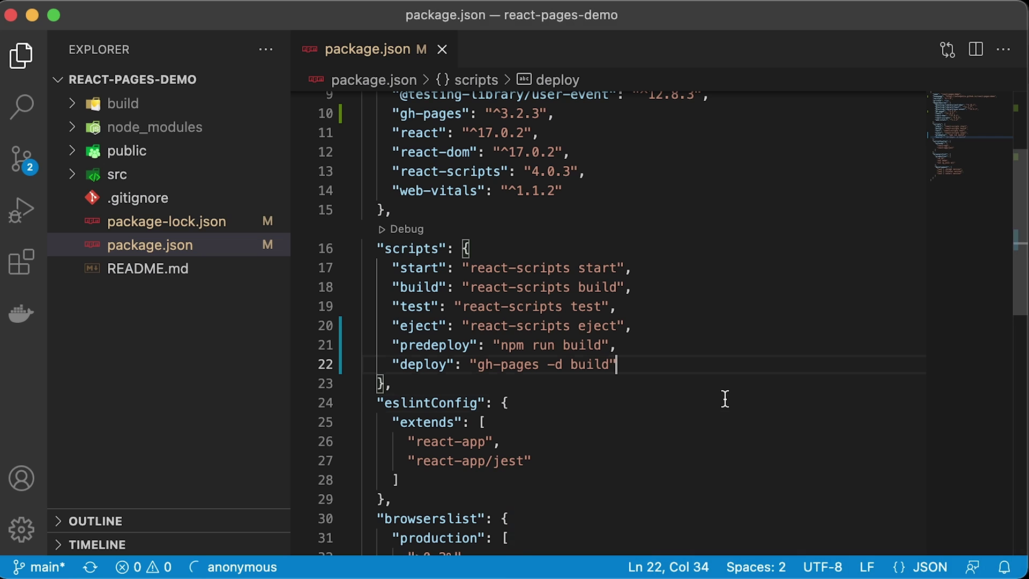
click(712, 402)
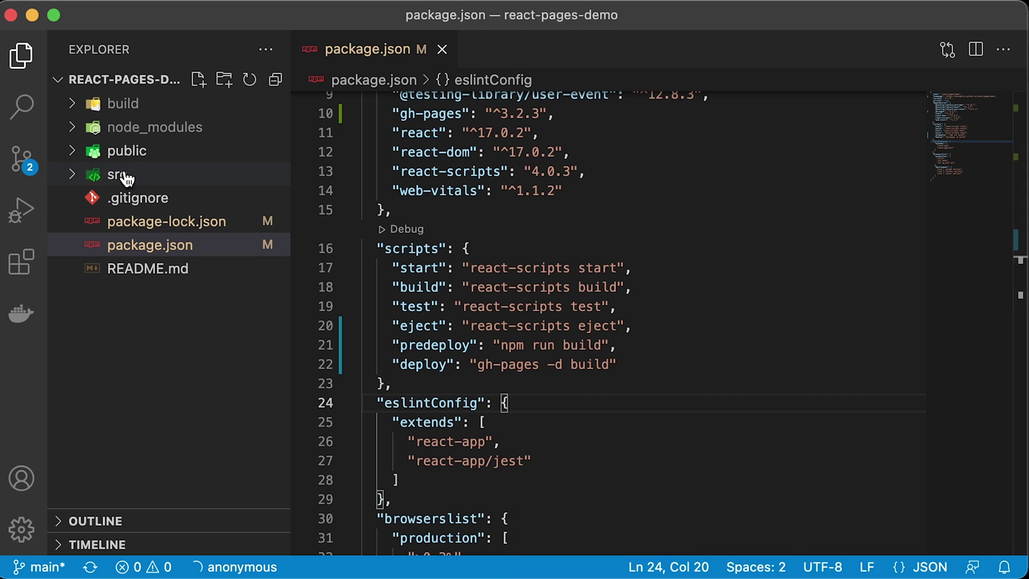
Step: Create and save a public/CNAME file containing devopsbyexample.io
click(128, 151)
right_click(135, 155)
click(149, 161)
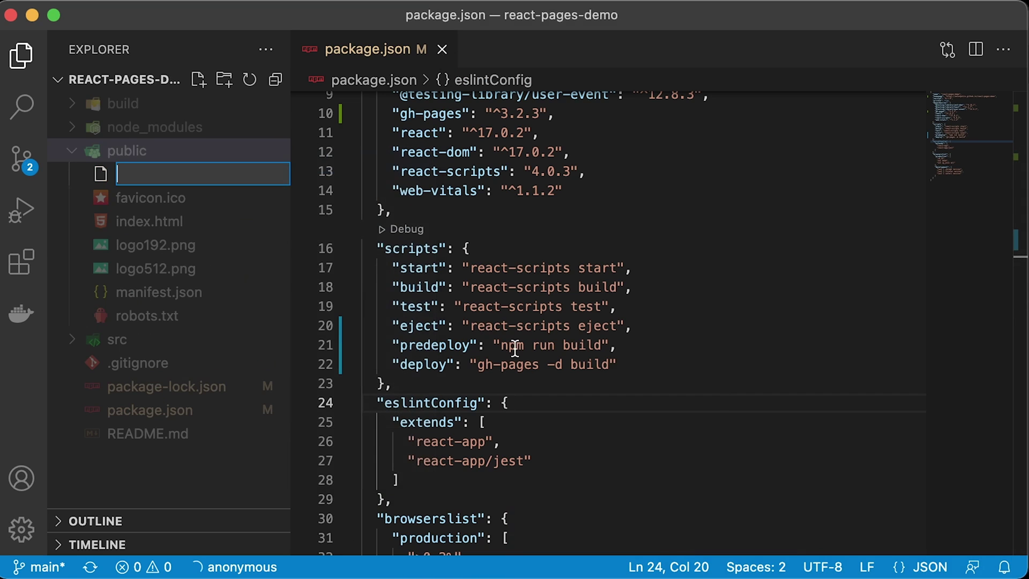
text(CNA)
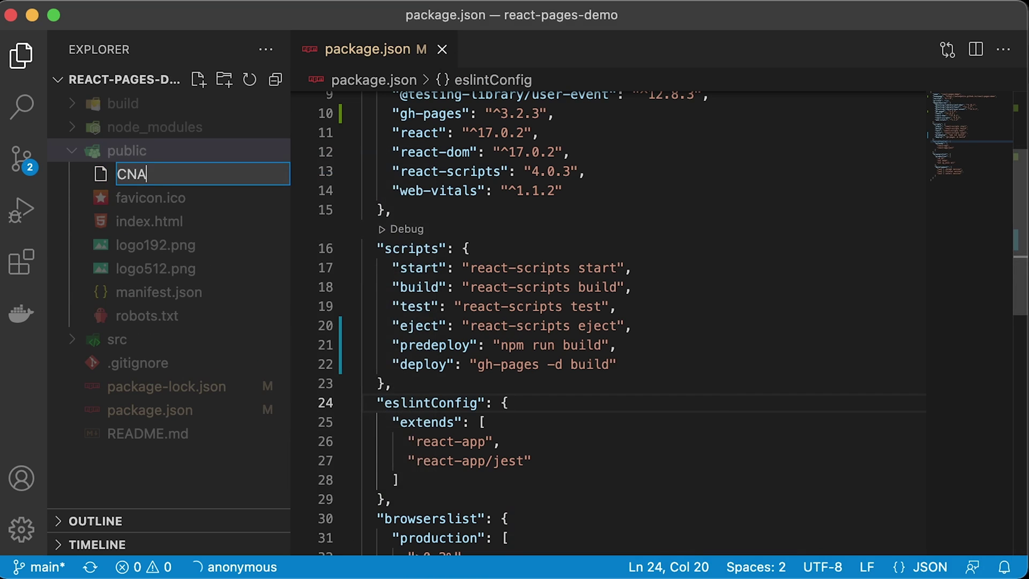
text(ME)
key(Return)
text(devopsbyexample.io)
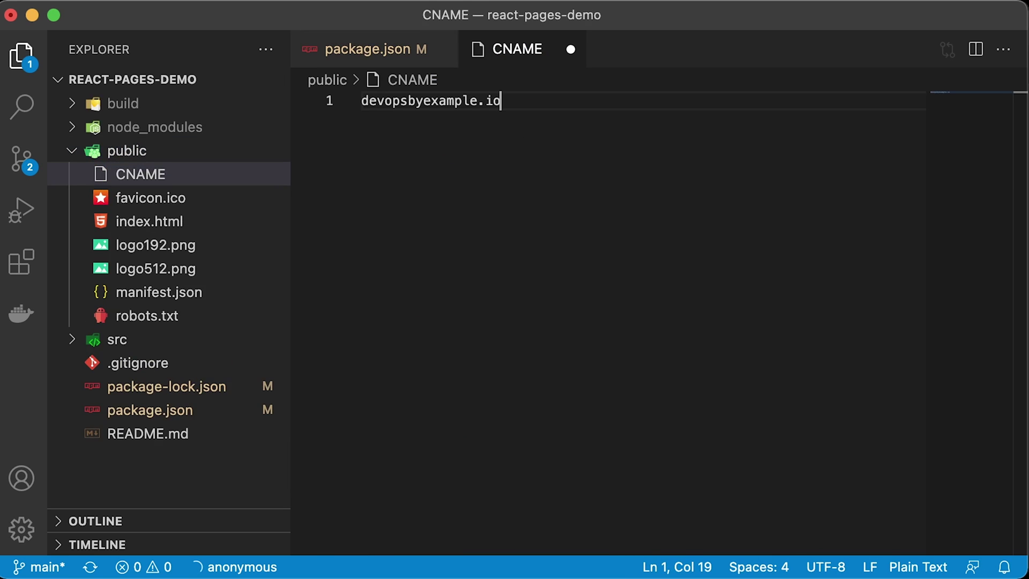
key(ctrl+s)
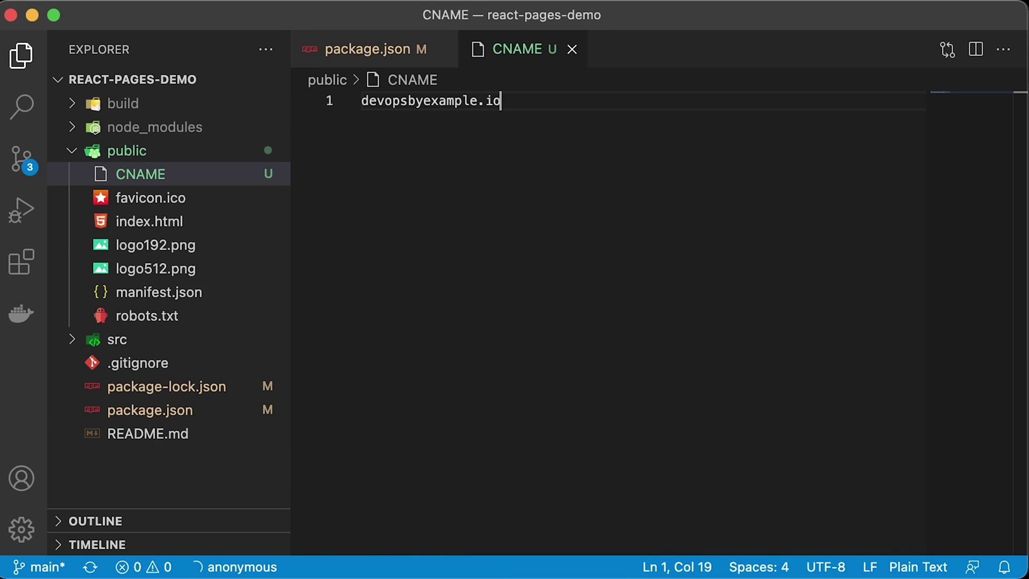
key(super+w)
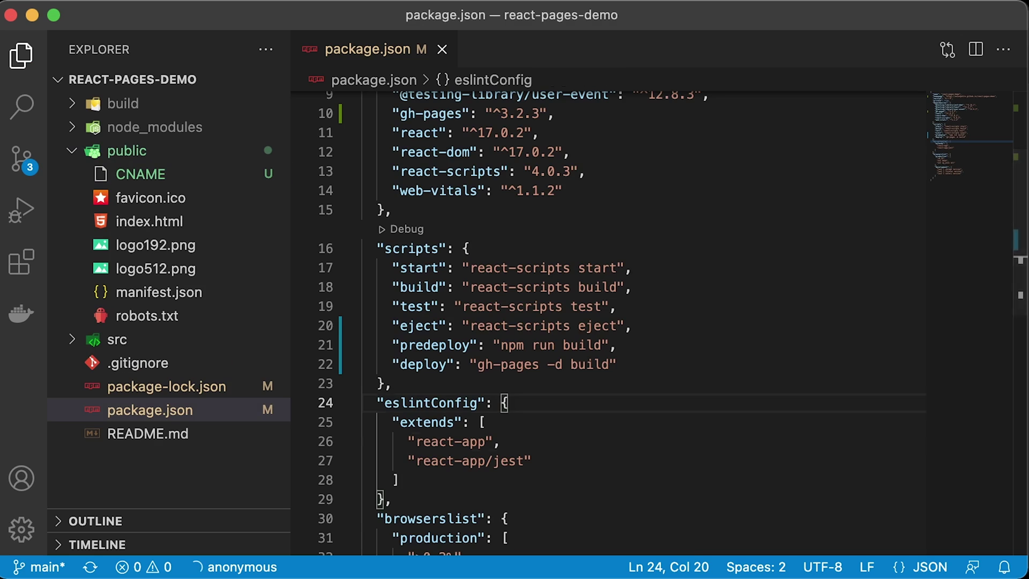
scroll(717, 472, up, 5)
click(828, 140)
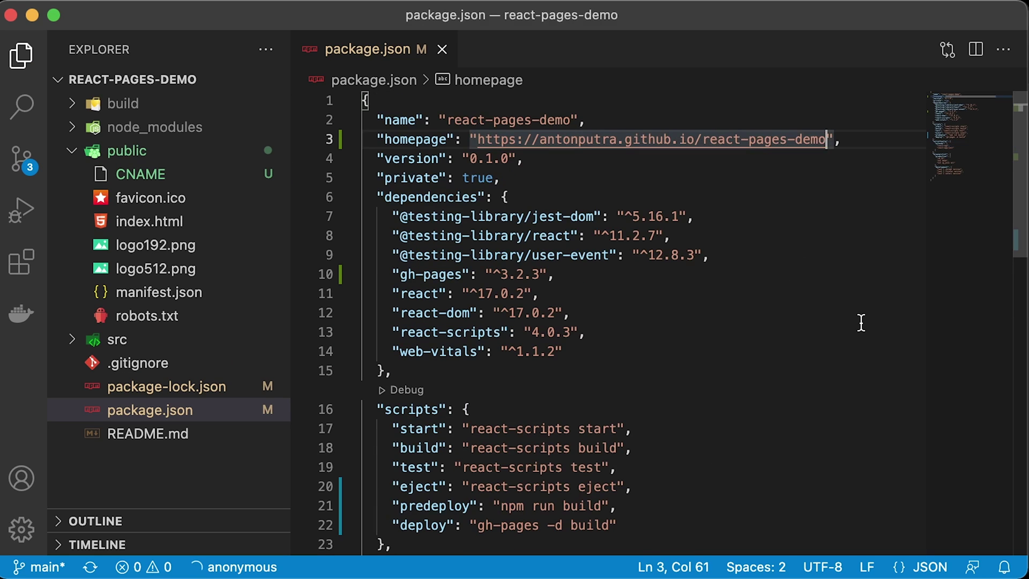
key(shift+Left)
key(shift+Left)
key(shift+Left)
key(shift+Left)
key(shift+Left)
key(shift+Left)
key(shift+Left)
key(shift+Left)
key(shift+Left)
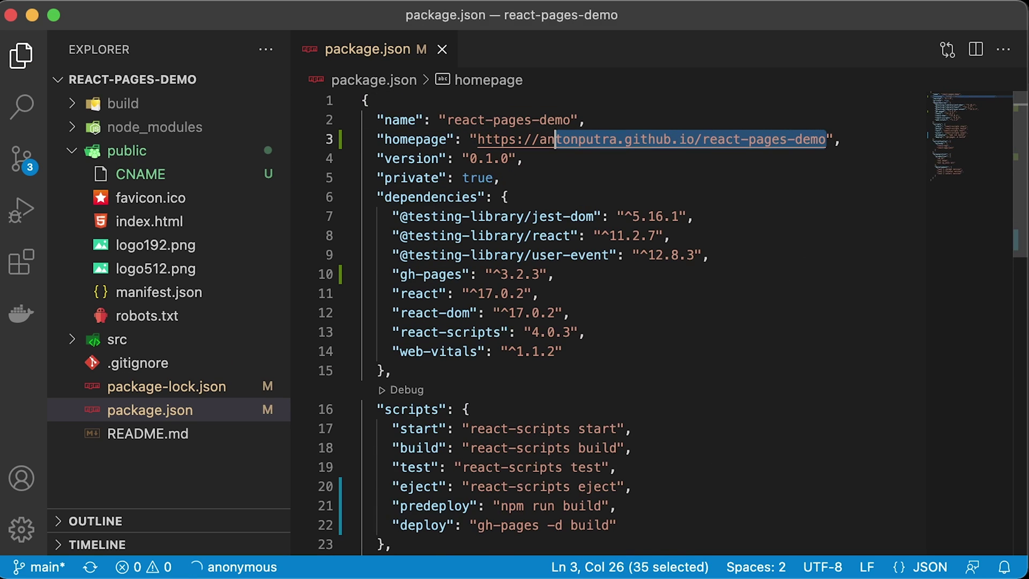
key(shift+Left)
key(shift+Left)
text(devopsbyexample.io)
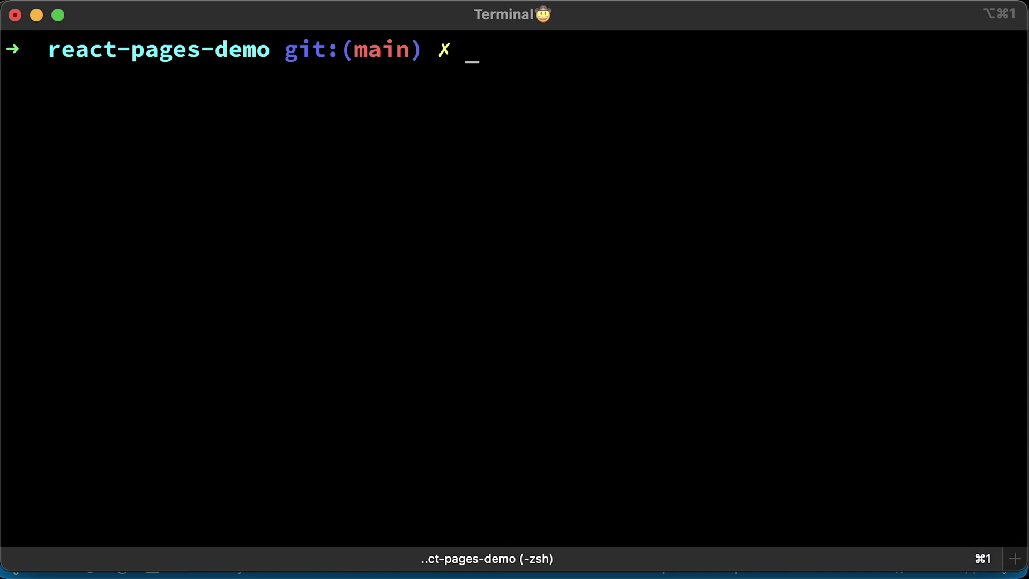
text(git add .)
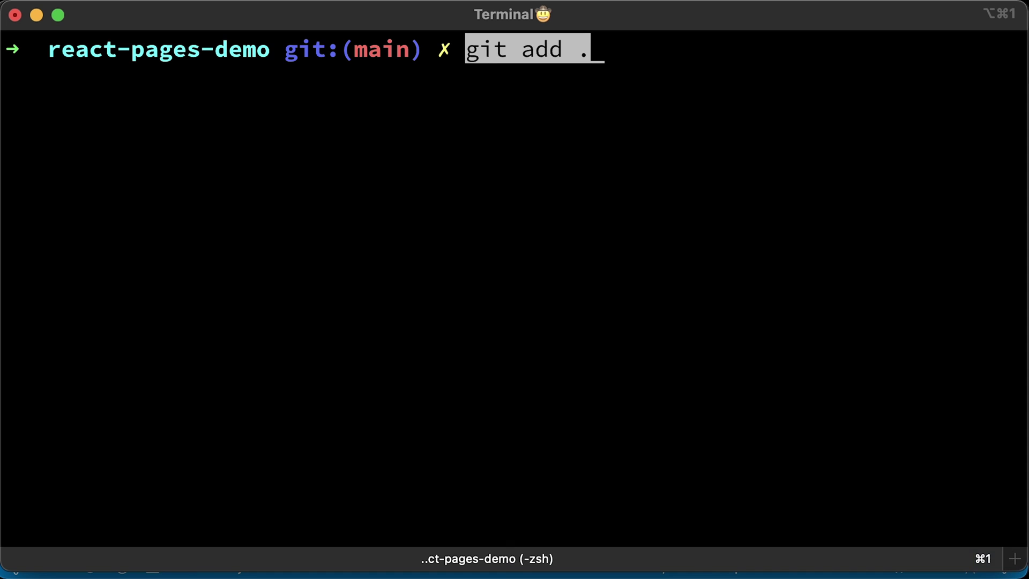
Step: Stage all changes, commit them as 'Add custom domain', and push to main
key(Return)
text(git commit -m 'Add custom domain')
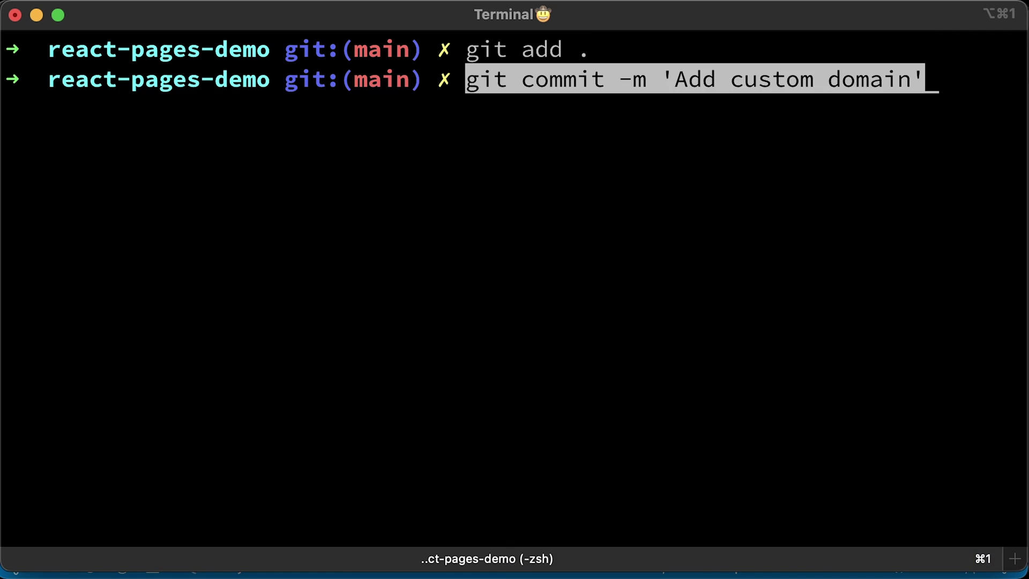
key(Return)
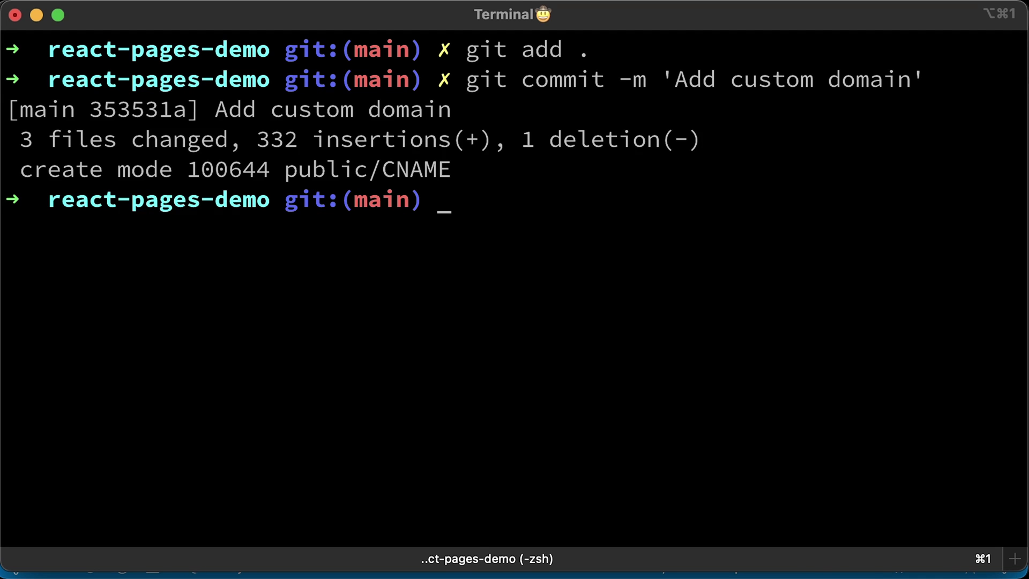
text(git push origin main)
key(Return)
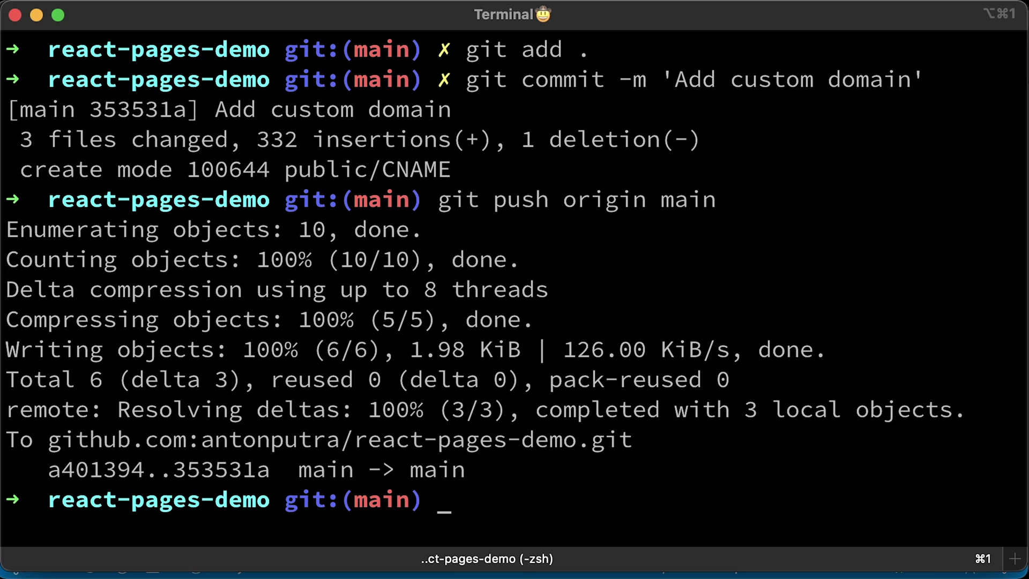
Step: Clear the terminal and publish the build with npm run deploy
key(ctrl+l)
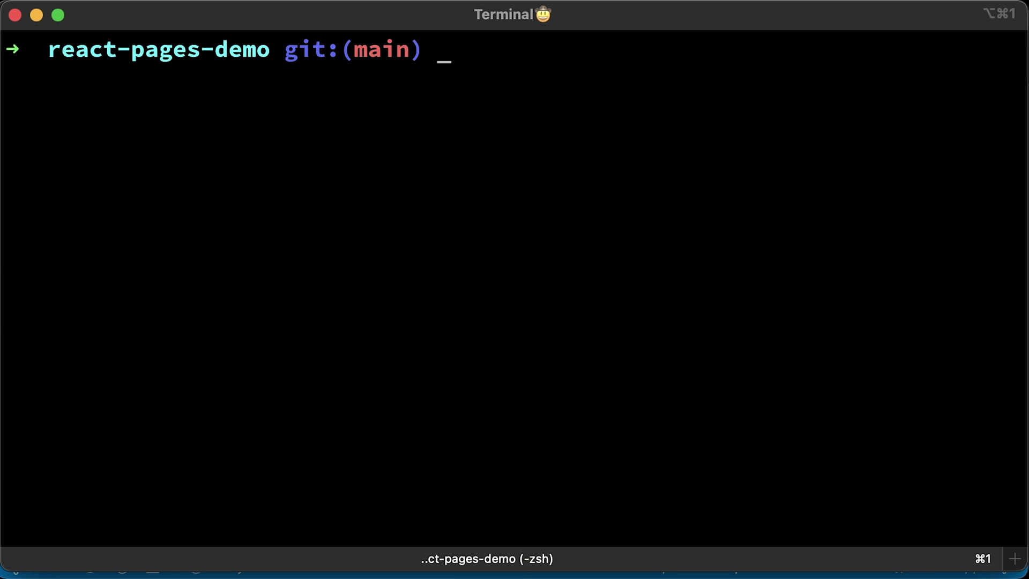
text(npm run)
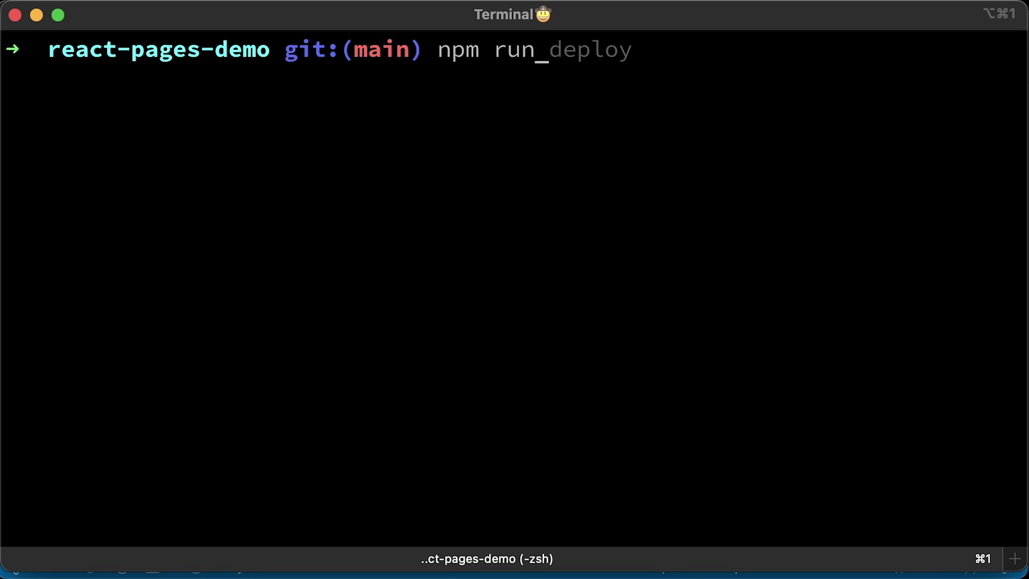
key(Right)
key(Return)
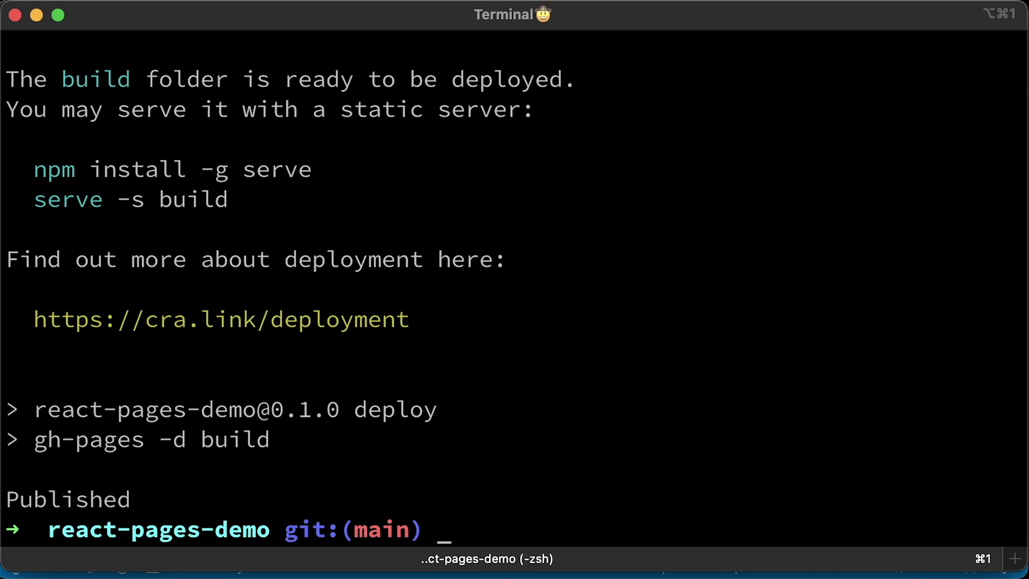
key(super+r)
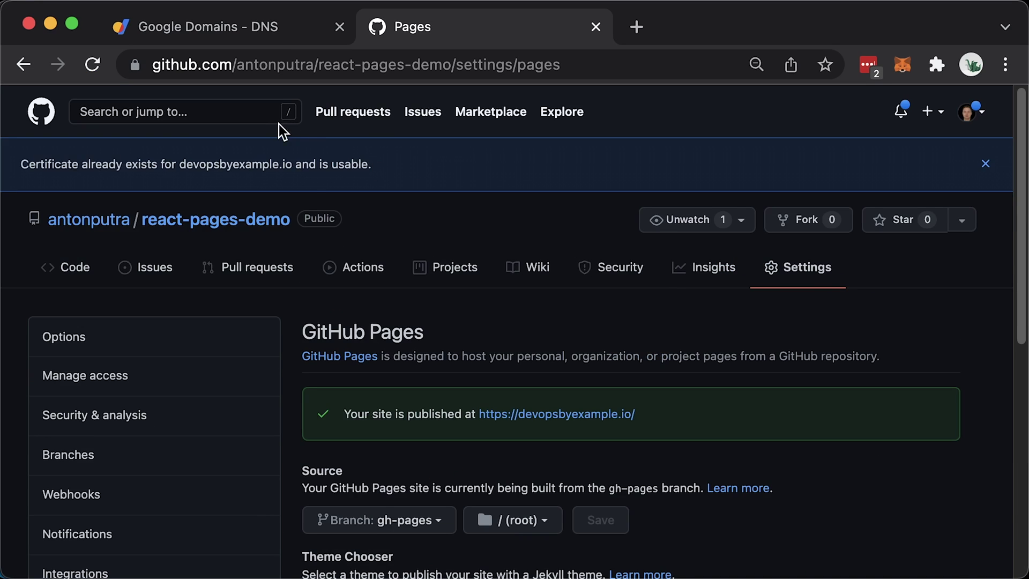
Step: Go to the react-pages-demo Code page and open its github-pages deployments list
click(253, 219)
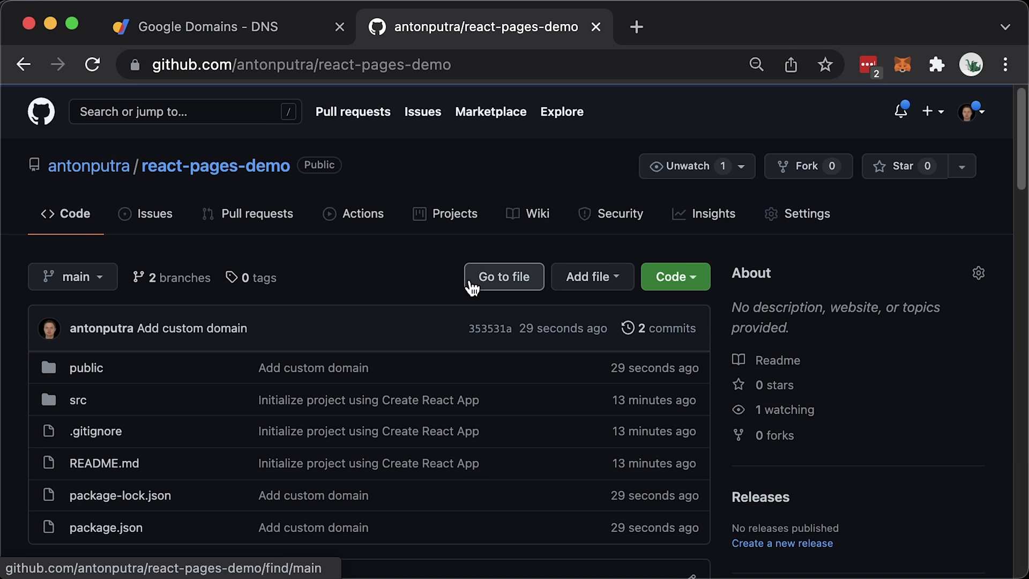
scroll(917, 392, down, 4)
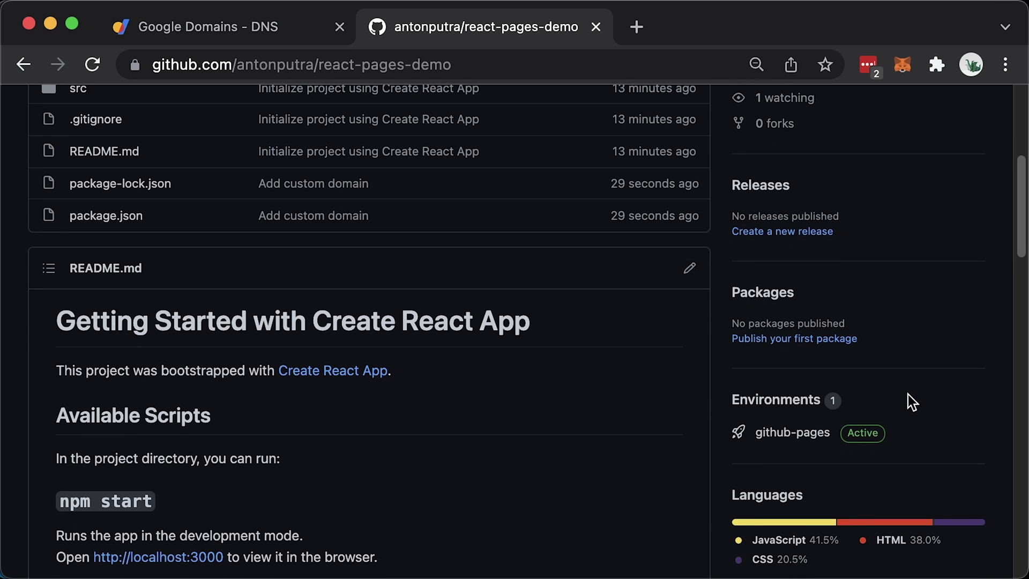
click(775, 400)
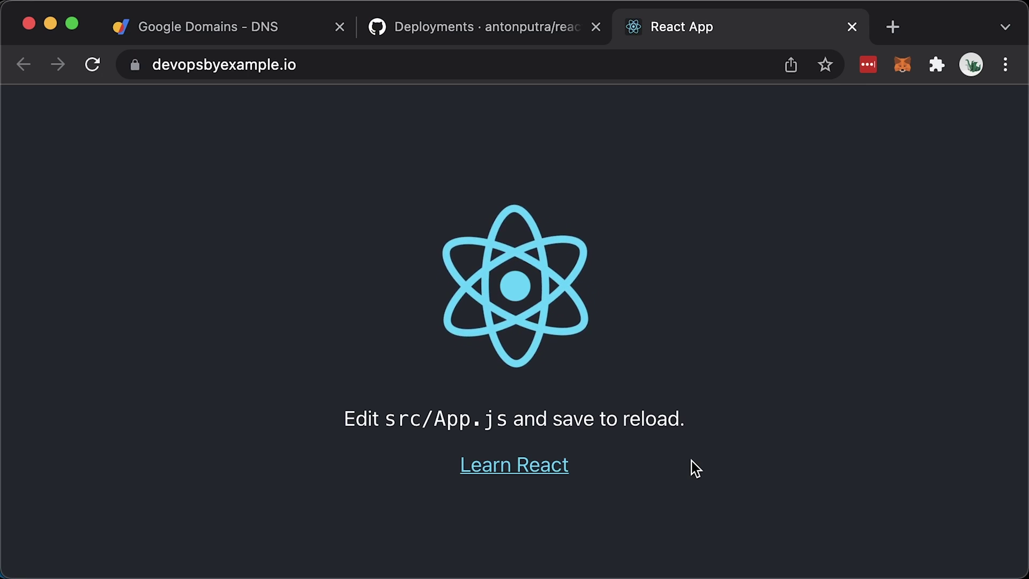
click(413, 74)
key(Left)
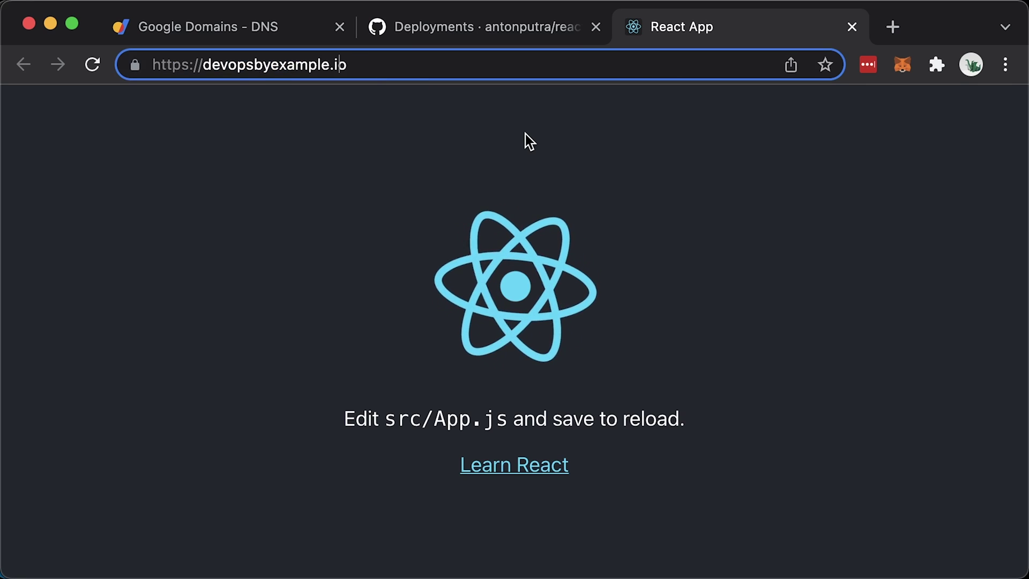
text(www)
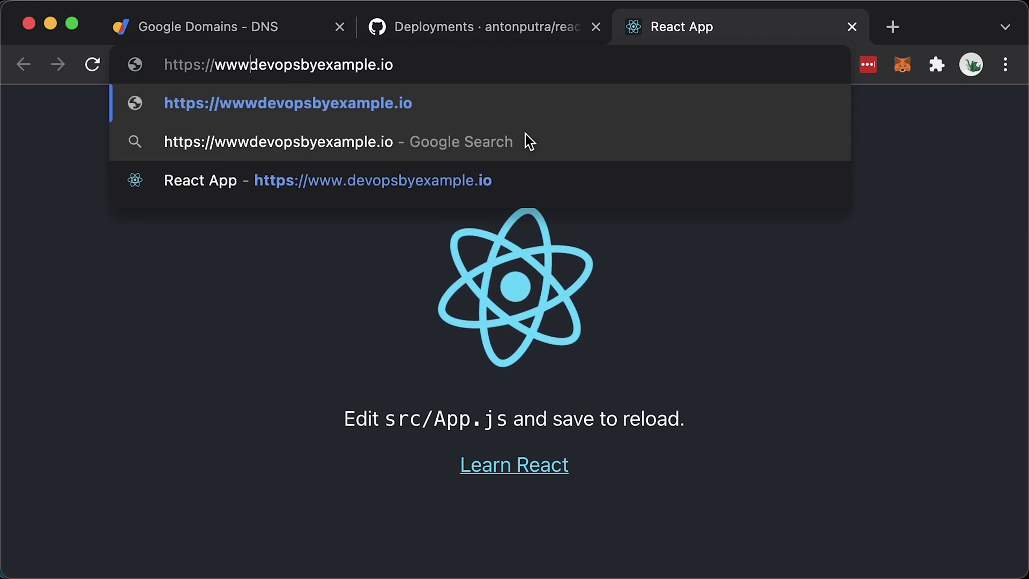
text(.)
key(Return)
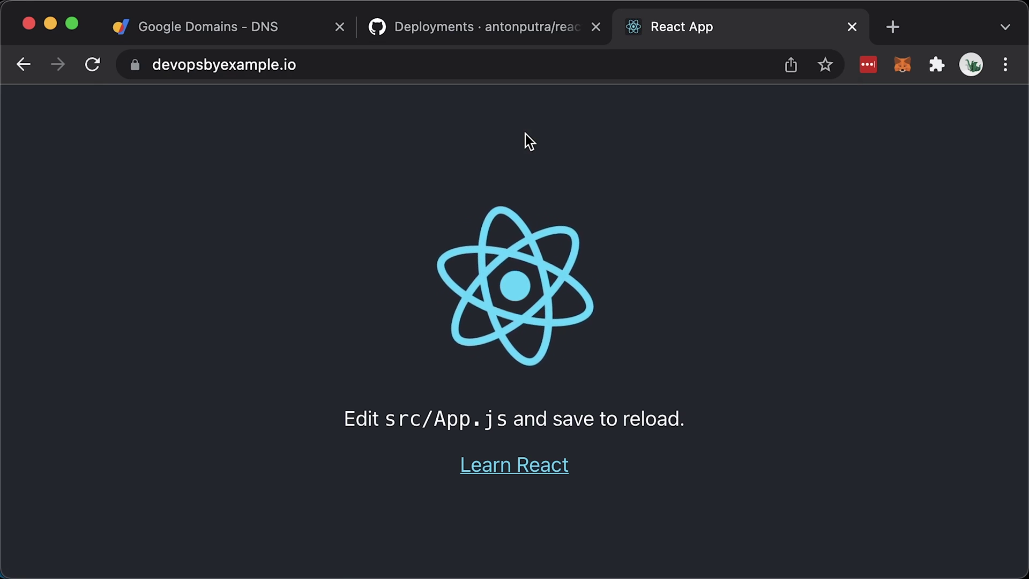
click(514, 64)
click(739, 261)
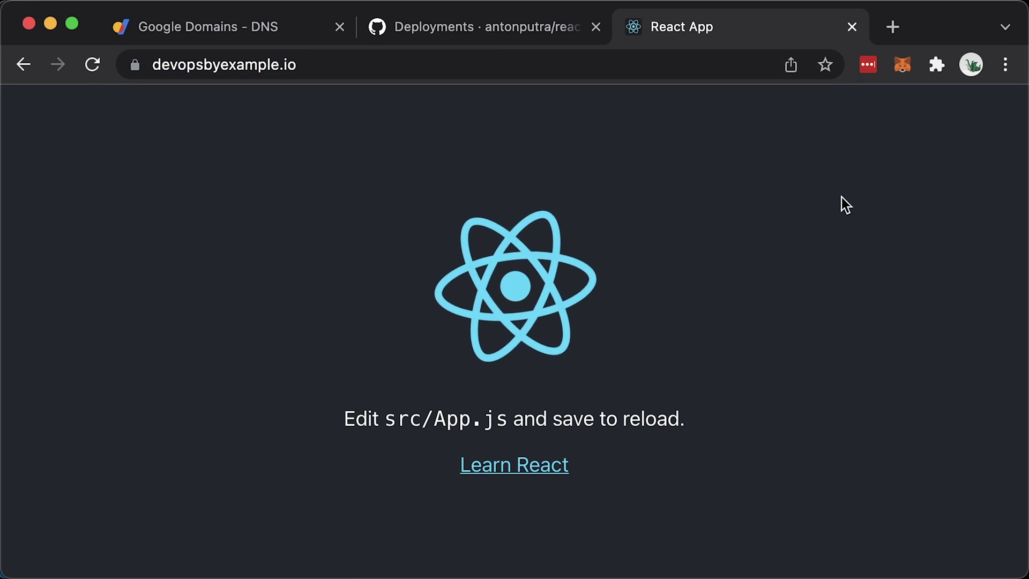
Step: Load devopsbyexample.io in a new Incognito window
click(1005, 64)
click(811, 166)
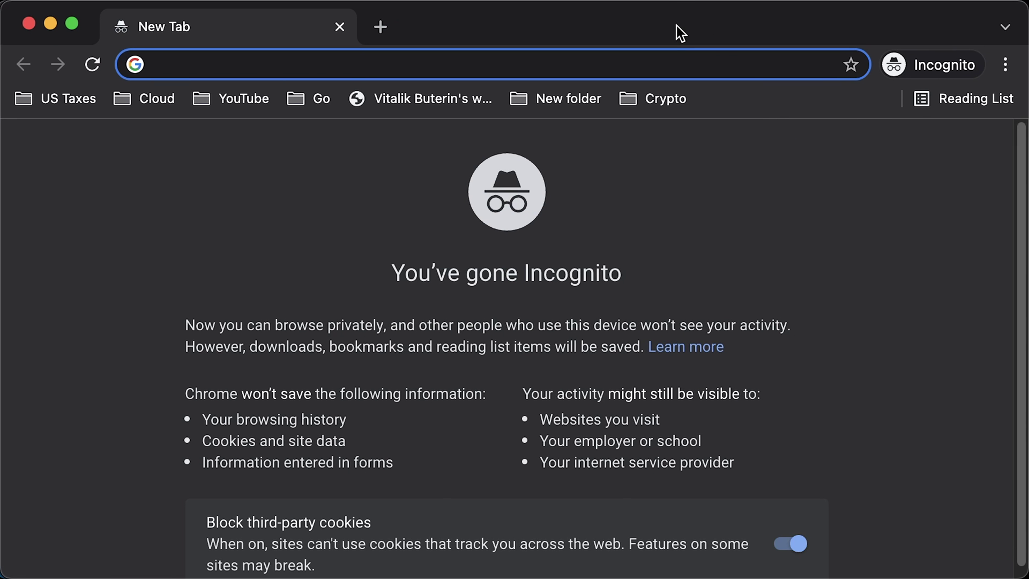
text(https://devopsbyexample.io/)
key(Return)
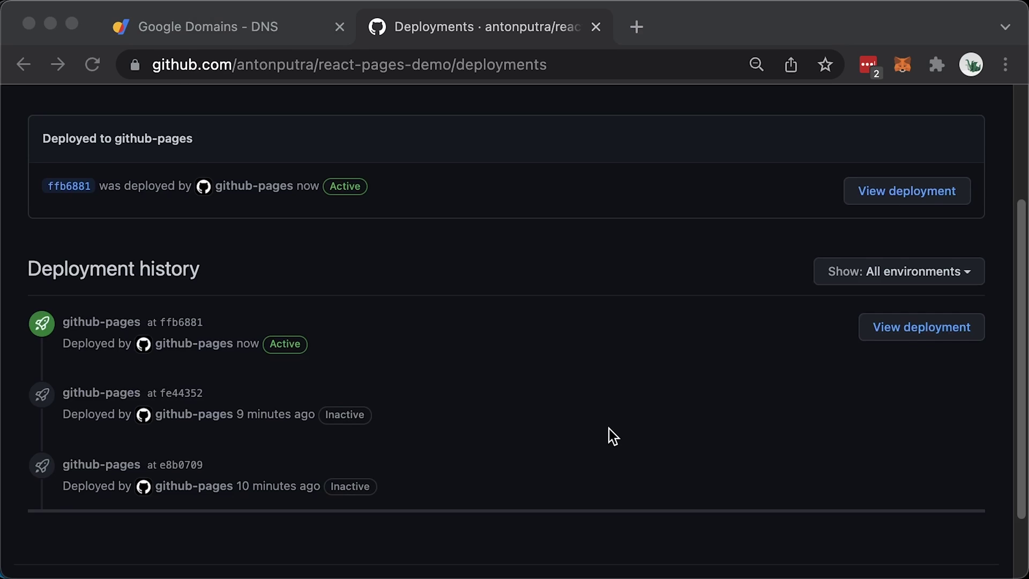
scroll(609, 436, up, 3)
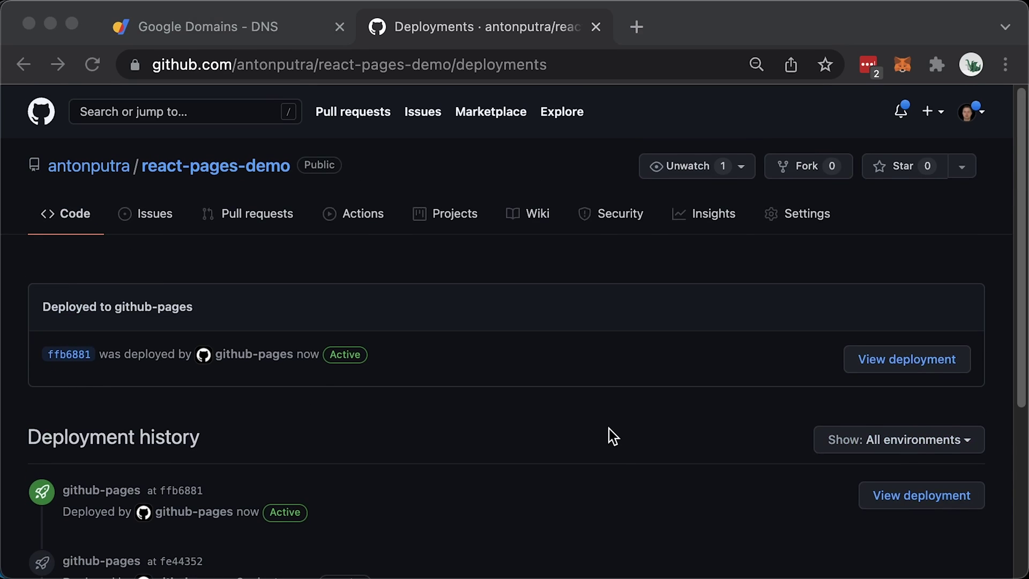
Step: Go back to the react-pages-demo file listing from the Deployments page
click(266, 166)
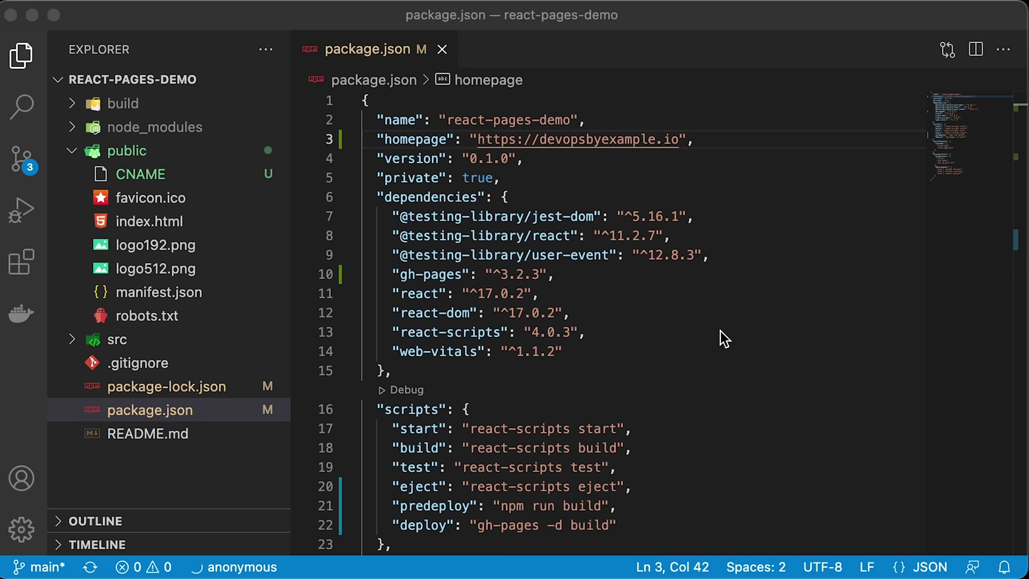
click(721, 331)
Step: Close package.json and create a .github folder with a workflows subfolder
click(426, 49)
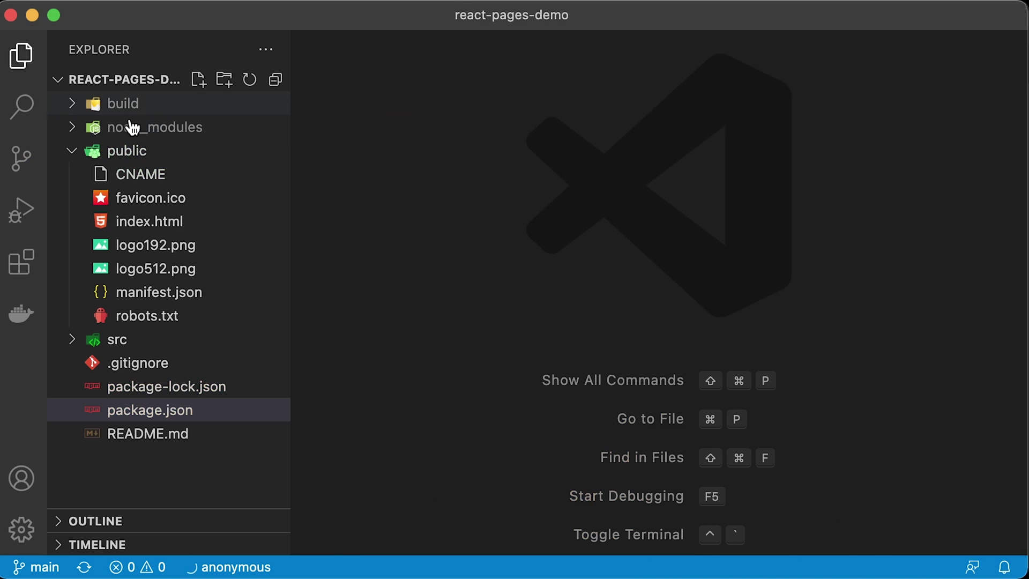
click(93, 153)
click(223, 80)
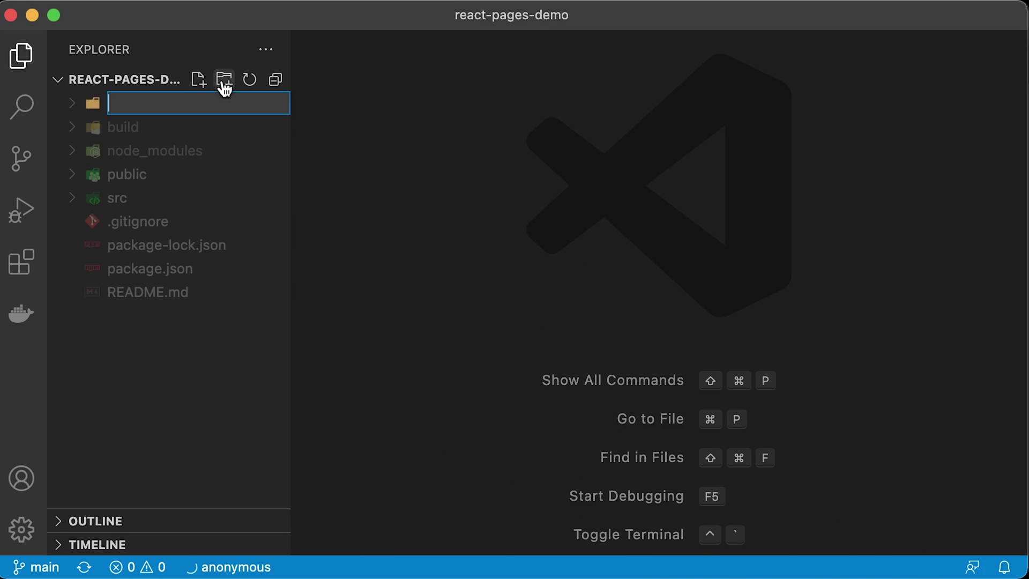
text(.github)
key(Return)
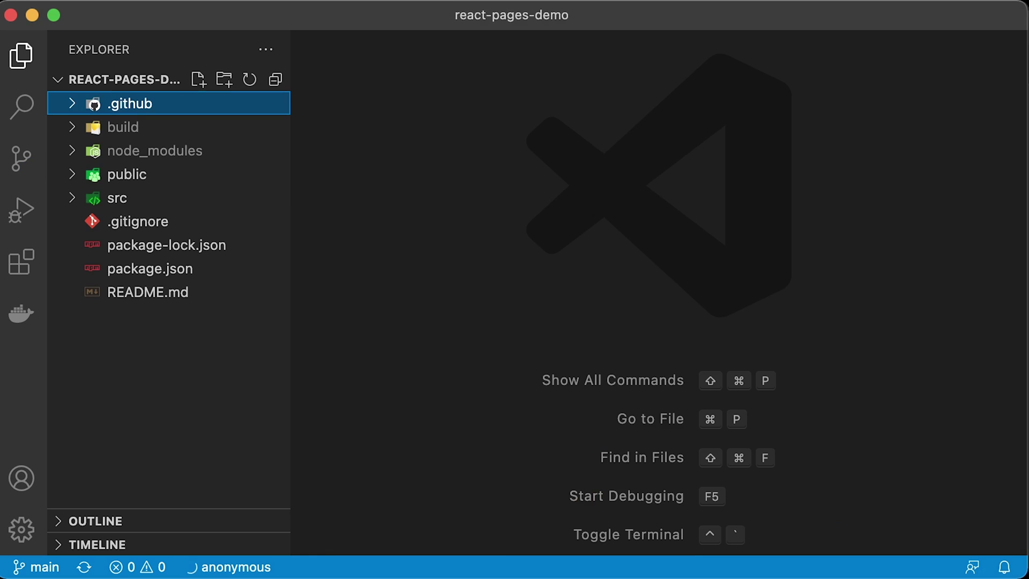
right_click(145, 112)
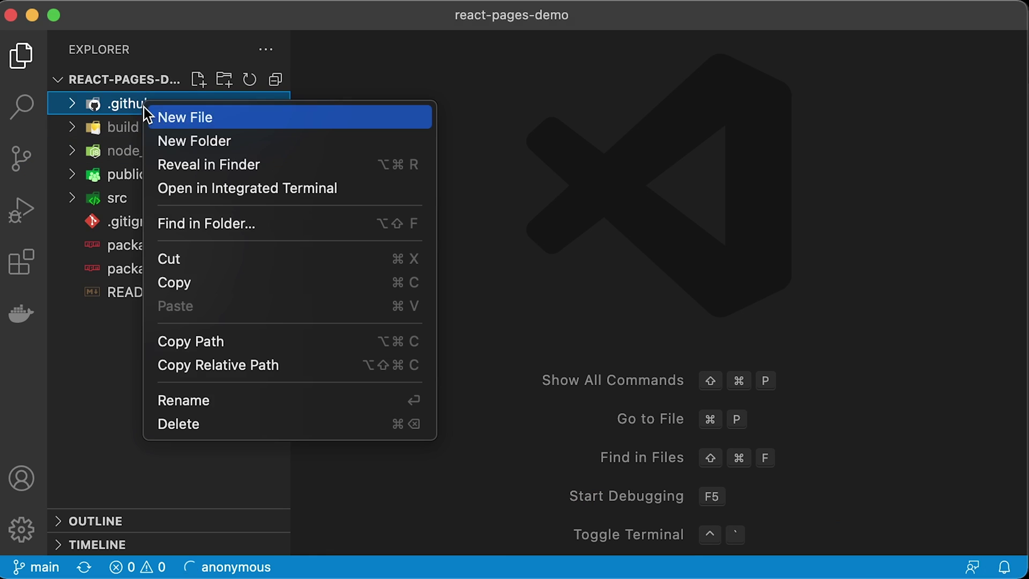
click(182, 142)
text(workflows)
key(Return)
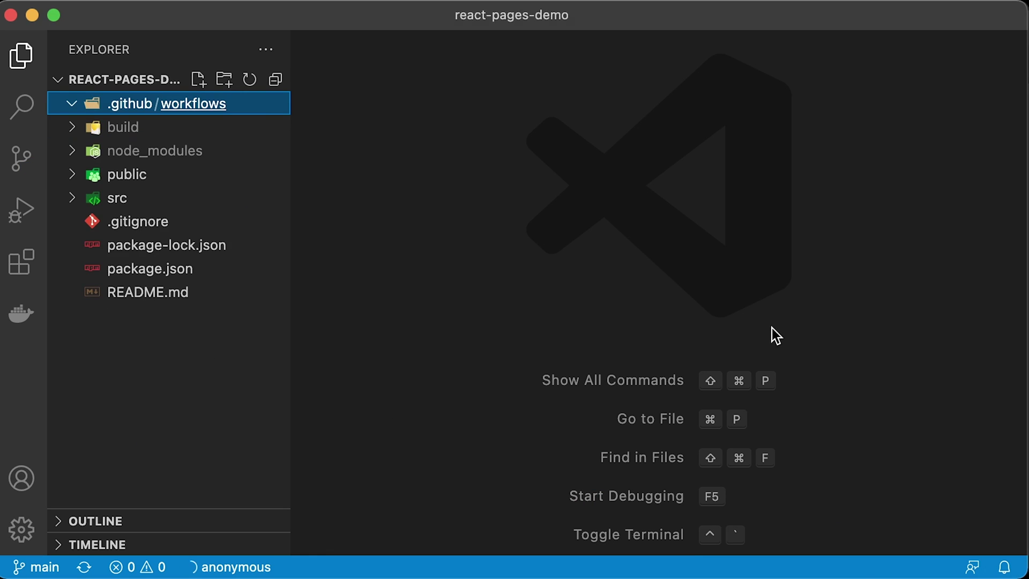
Step: Create an empty github-pages.yml file inside .github/workflows
click(202, 108)
right_click(203, 110)
click(216, 123)
text(github-pages.yml)
key(Return)
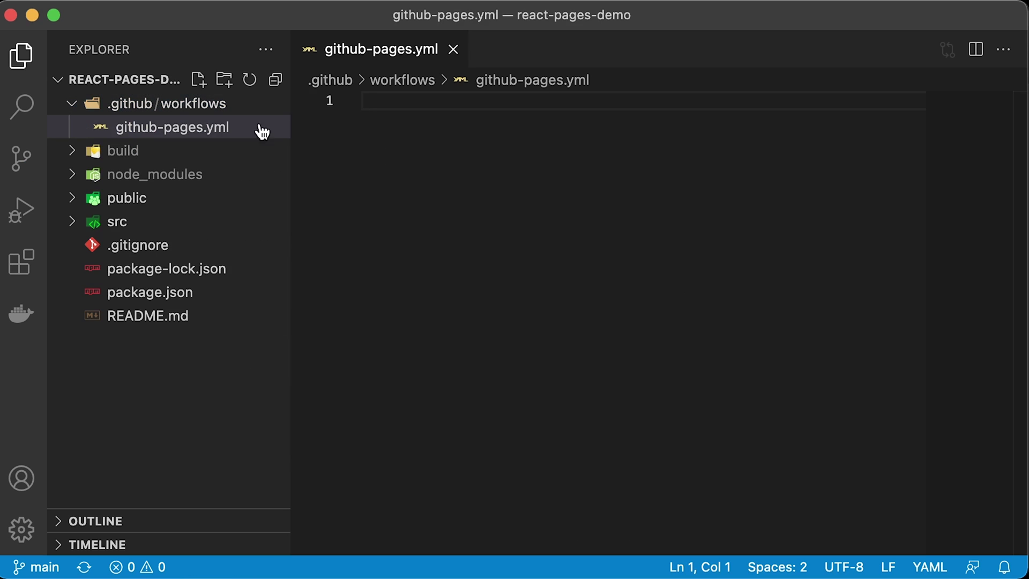
Step: Write the workflow name and a push trigger for the main branch
key(super+b)
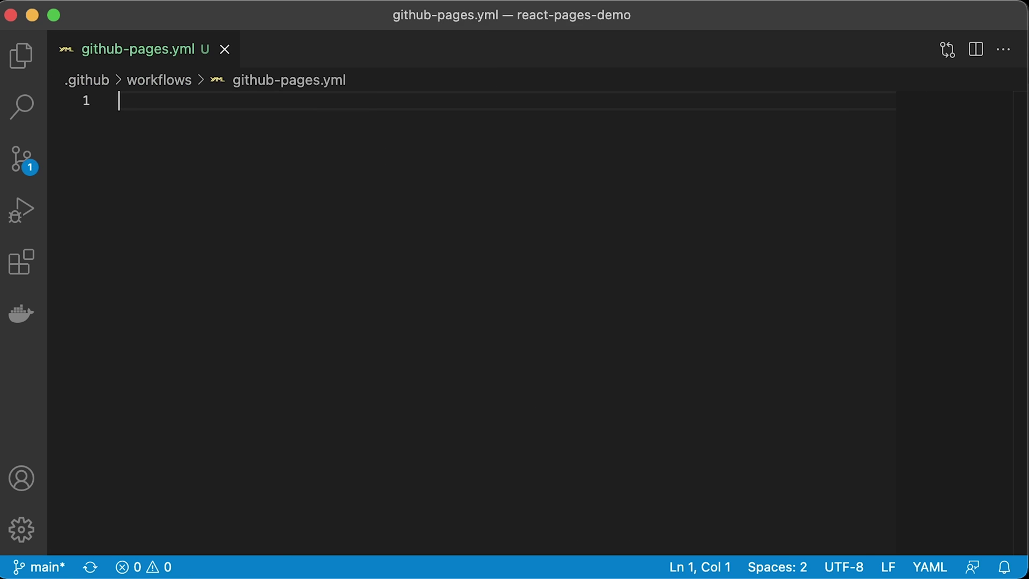
text(--- name: Build and Deploy React App to GitHub Pages)
key(Right)
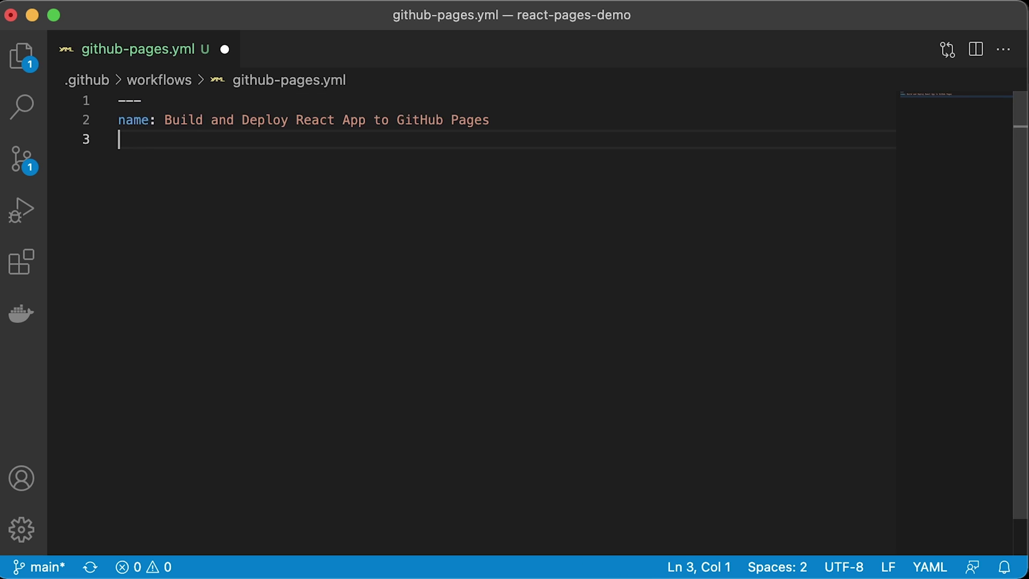
text(on: )
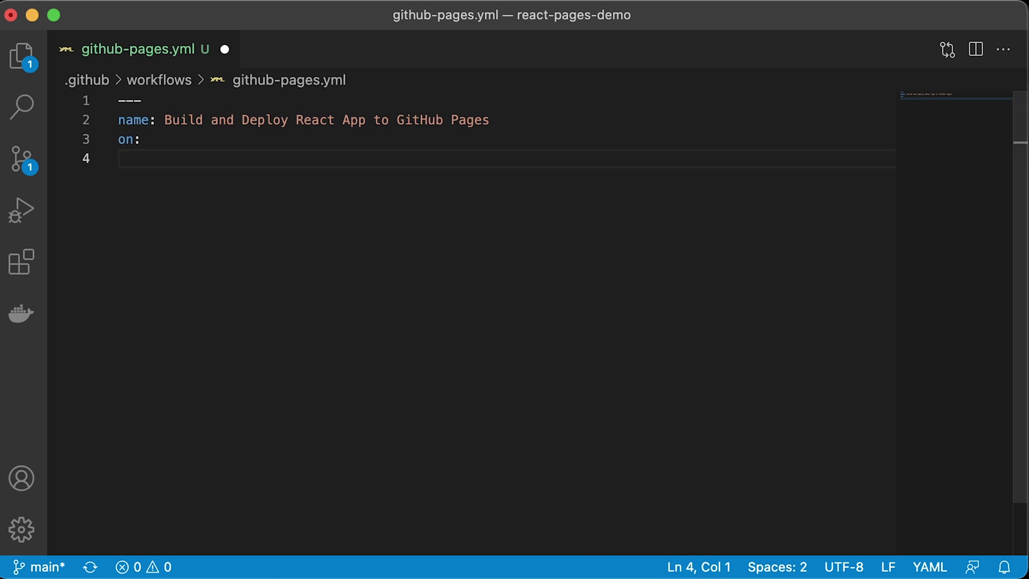
text(  push:)
text(branches: [ main ])
key(Right)
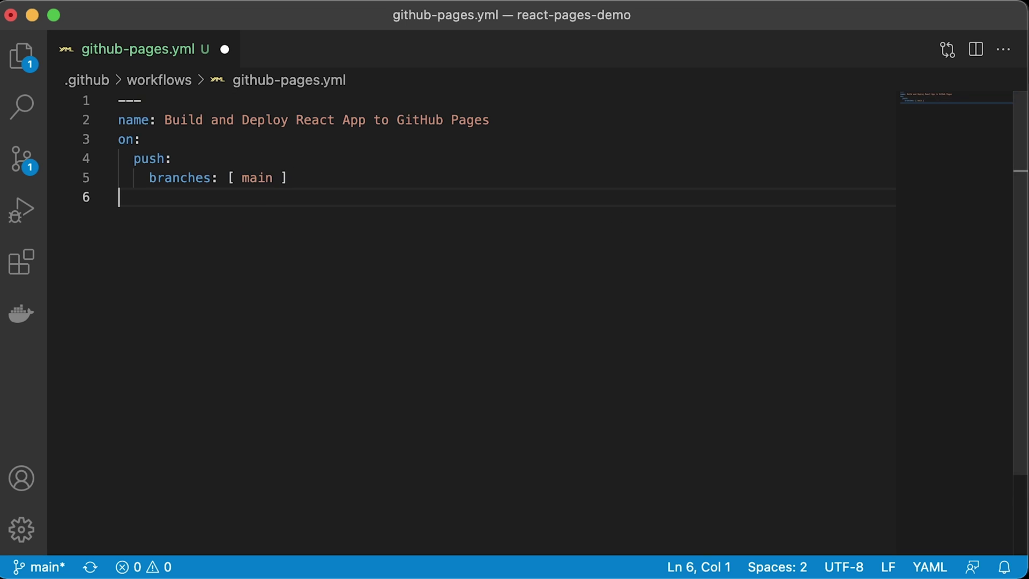
Step: Add the build-and-deploy job on ubuntu-latest, save, and start a Checkout step
text(jobs:)
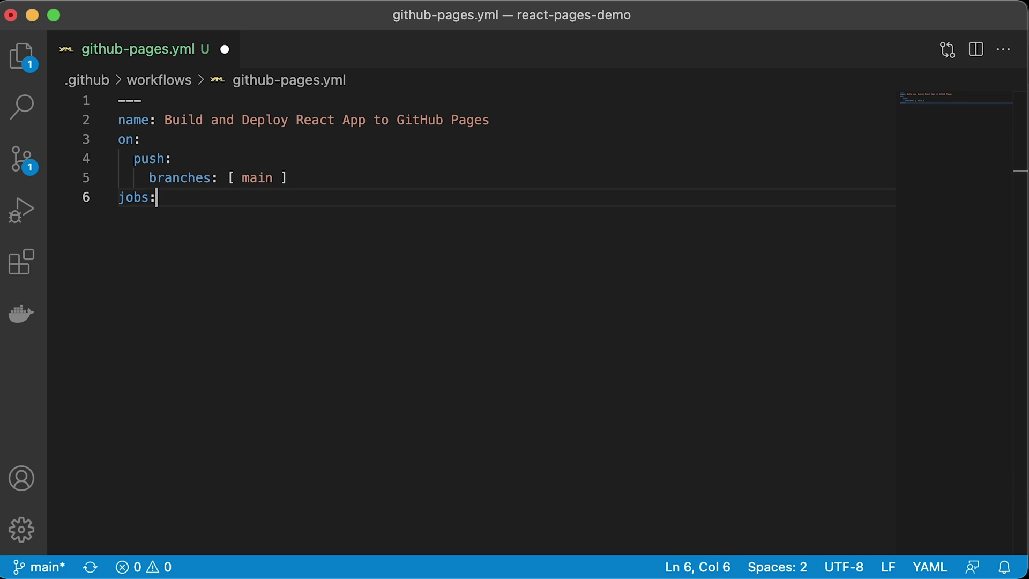
text(build-and-deploy:)
key(Right)
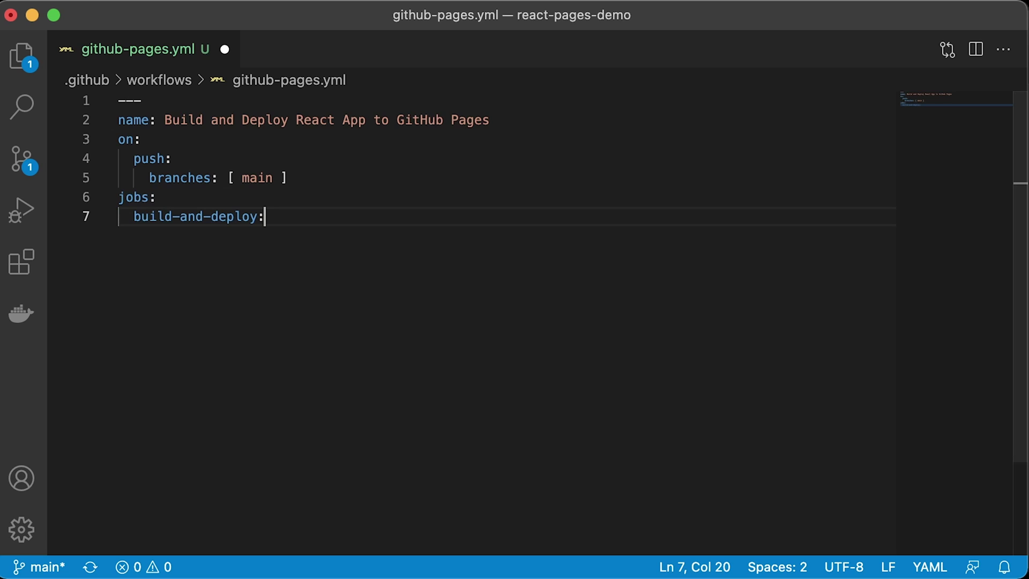
text(name: Build and Deploy)
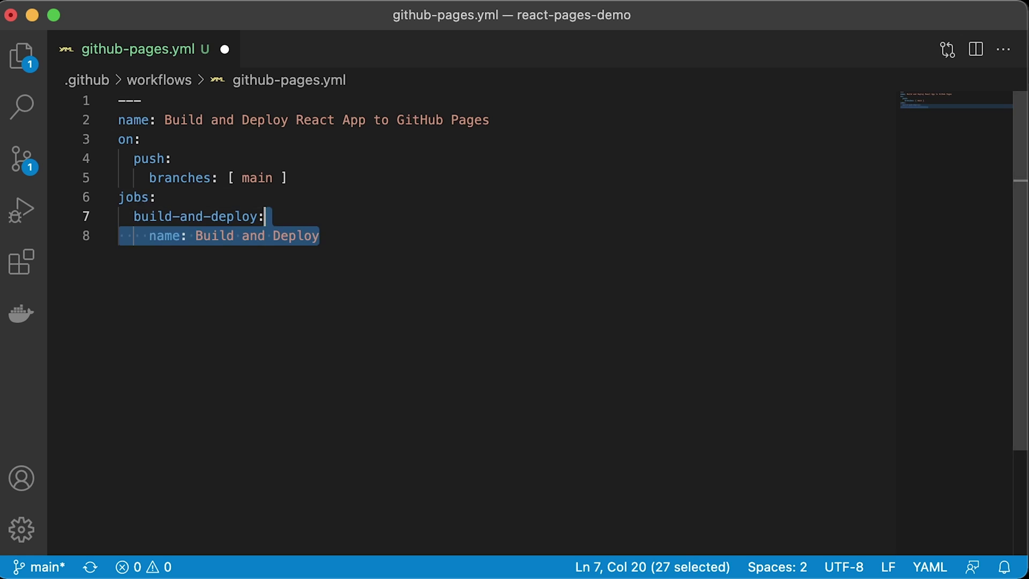
key(Right)
text(runs-on: ubuntu-latest)
key(Right)
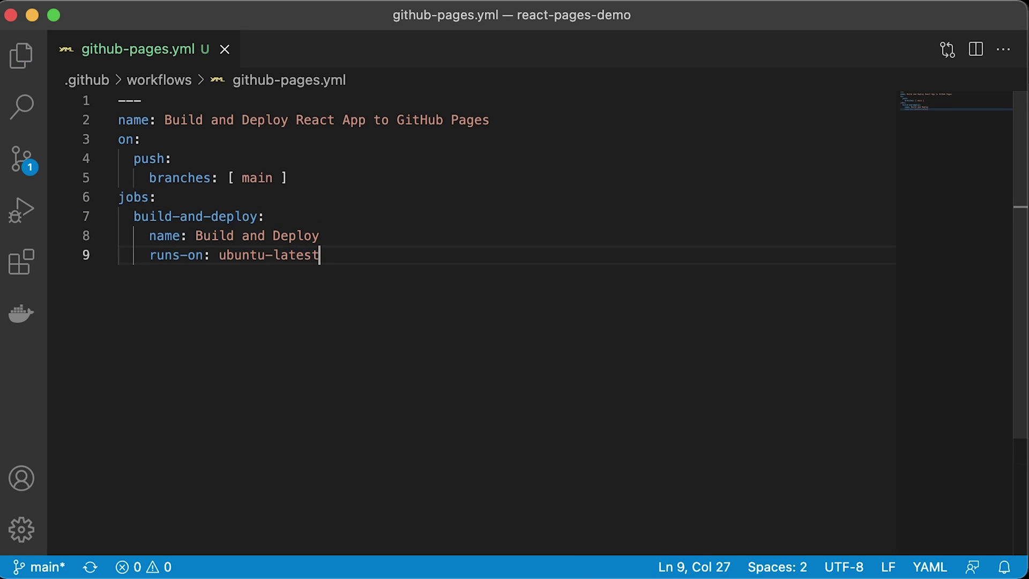
key(cmd+s)
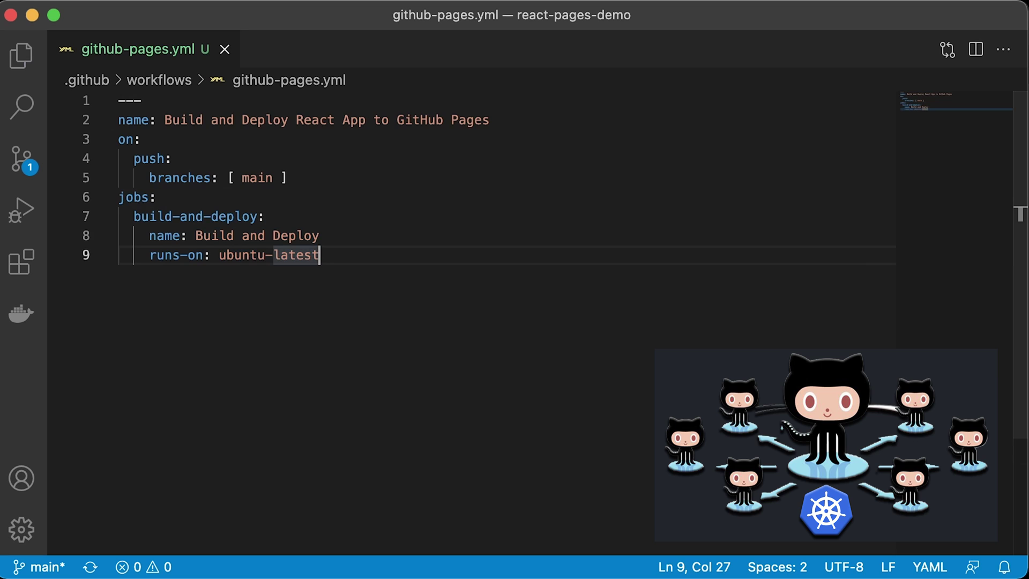
key(super+z)
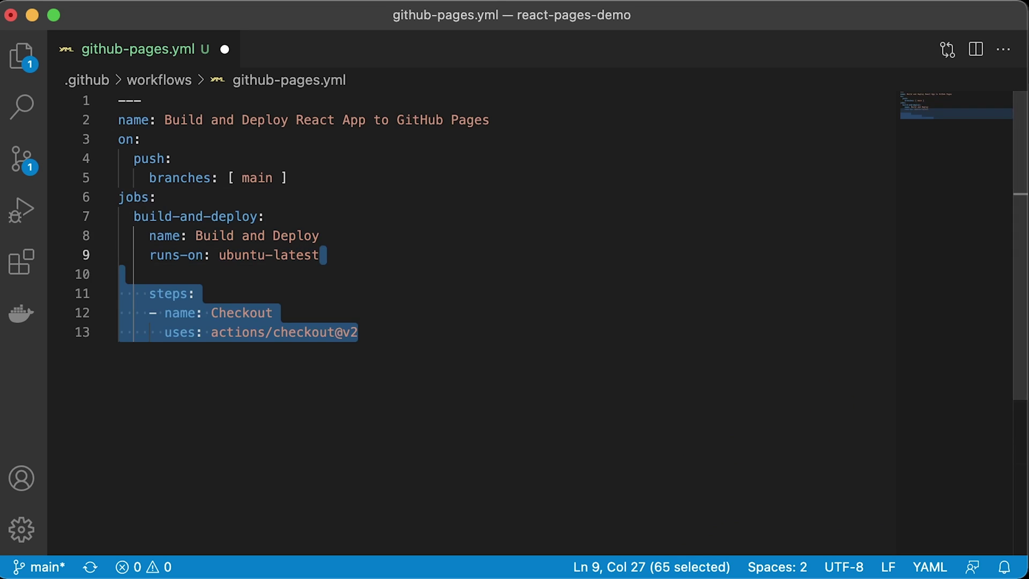
Step: Finish Checkout and add Build (npm install), Test (npm run test) and Deploy steps
key(Right)
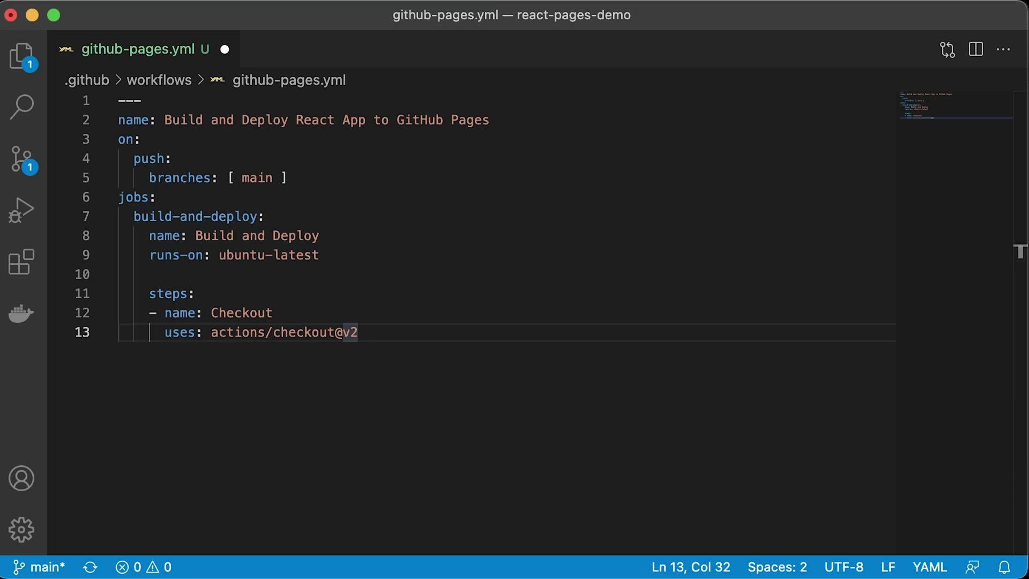
key(super+z)
key(Right)
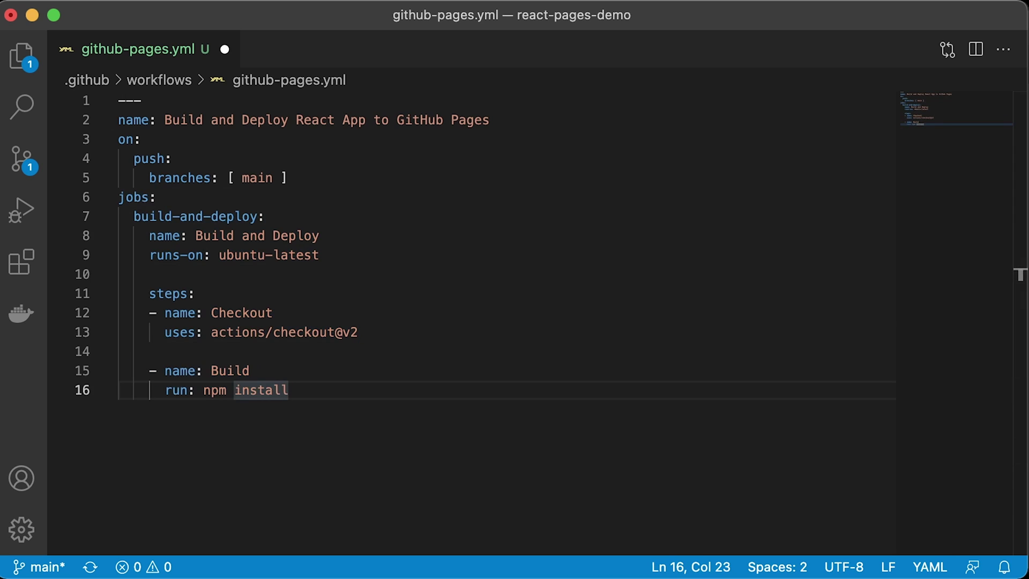
scroll(929, 502, down, 2)
scroll(928, 503, down, 3)
key(super+shift+z)
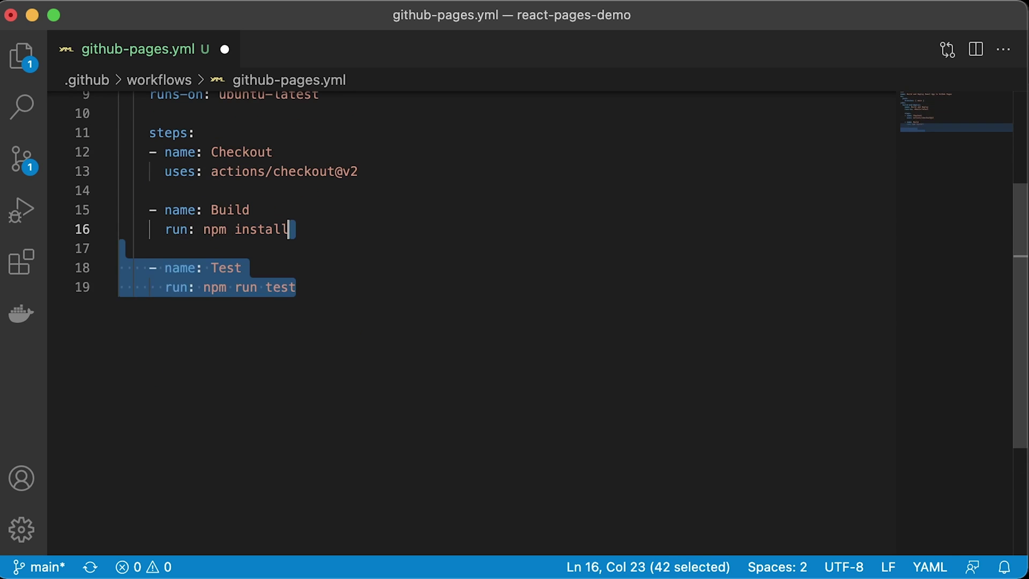
key(Right)
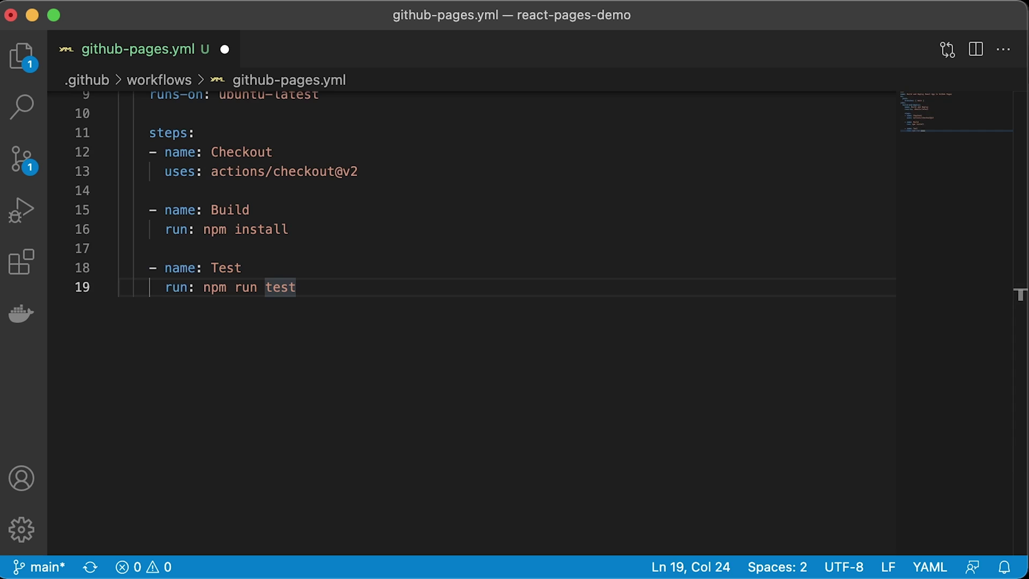
key(super+shift+z)
key(Right)
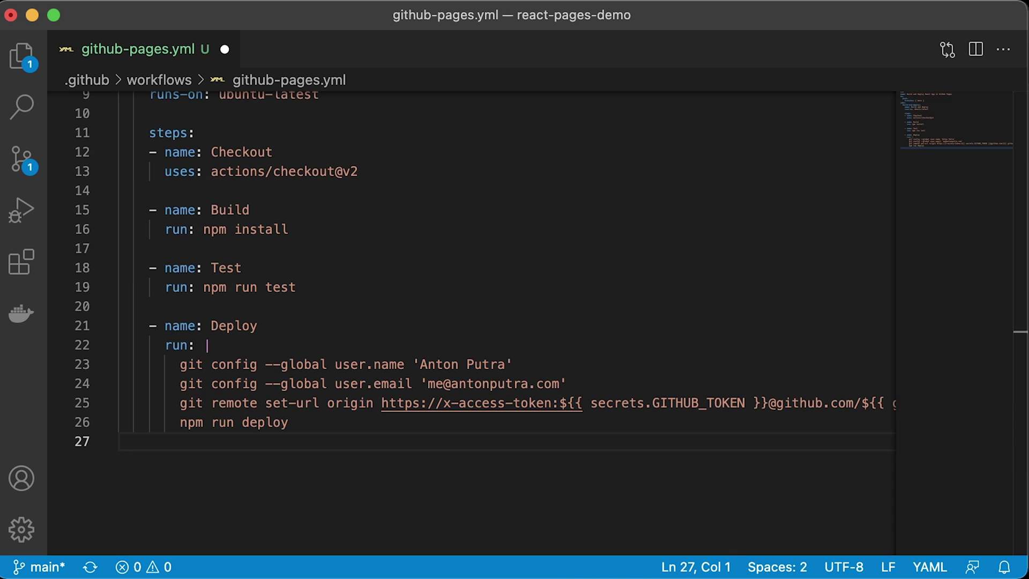
mouse_move(589, 550)
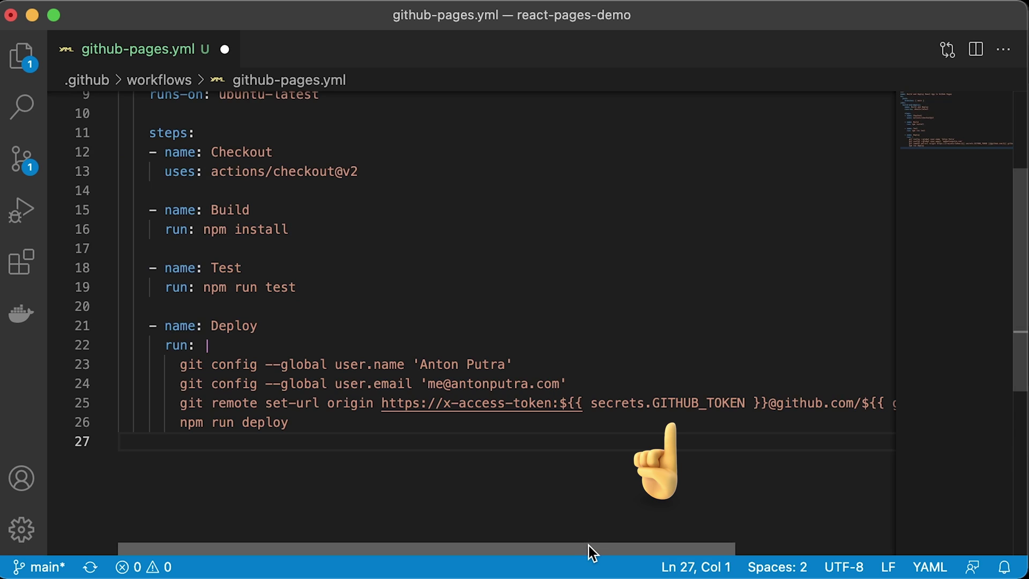
mouse_move(589, 546)
mouse_down()
mouse_move(756, 550)
mouse_move(587, 546)
mouse_up()
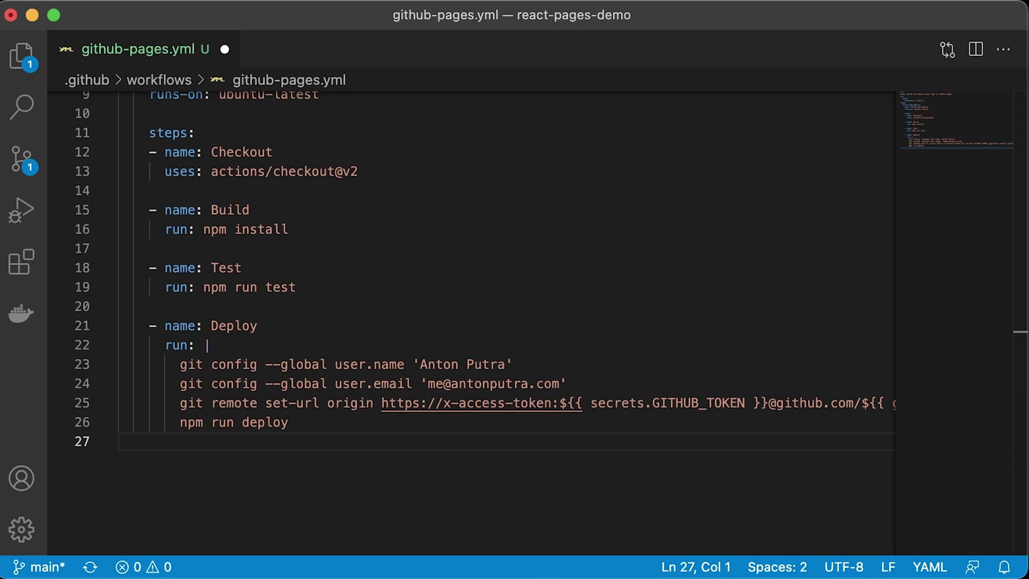
Step: Save github-pages.yml and close its editor tab
key(ctrl+s)
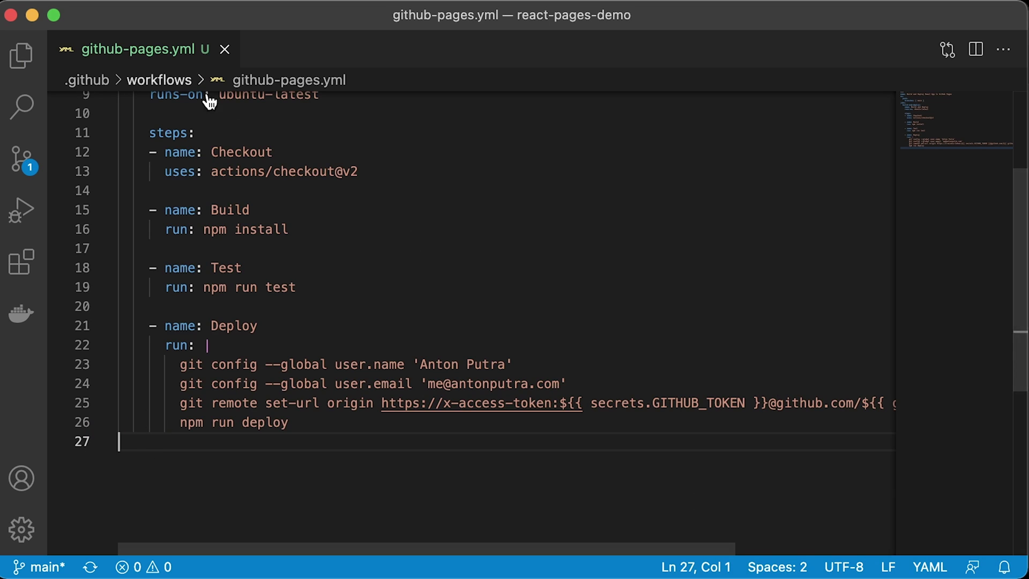
click(389, 210)
click(225, 49)
Step: Open src/App.js from the Explorer, collapsing .github/workflows and hiding the sidebar afterward
click(21, 55)
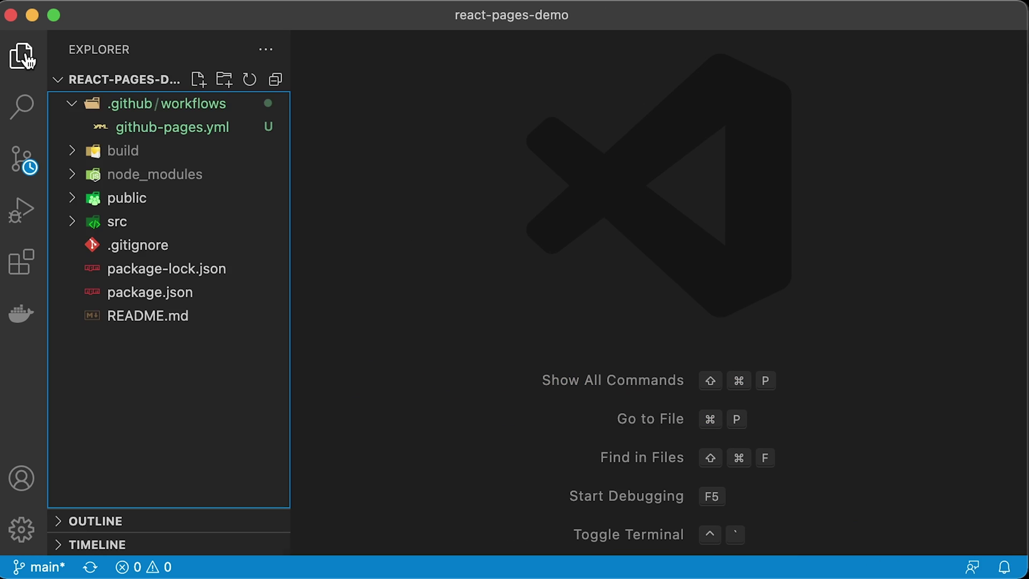
click(75, 113)
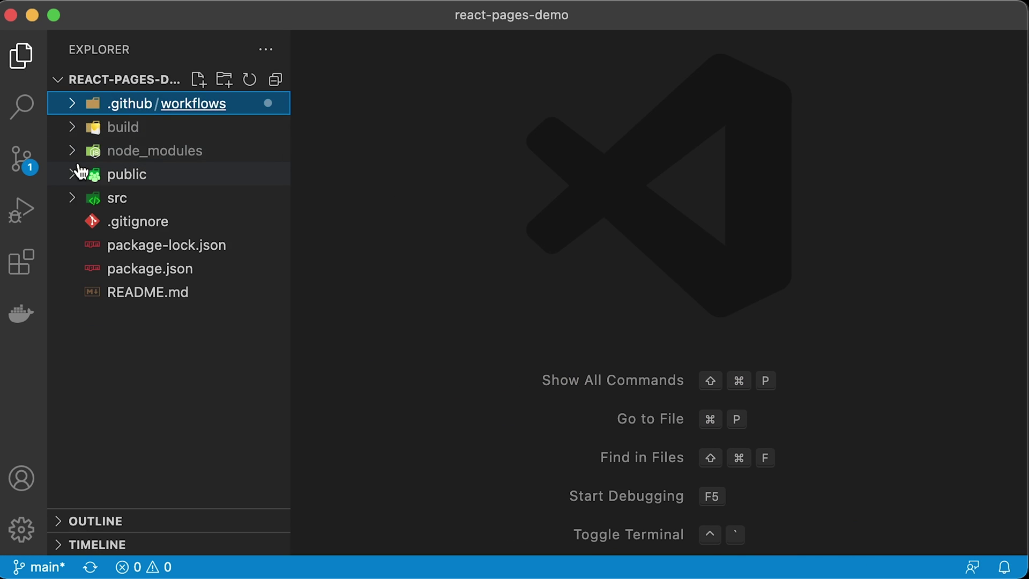
click(74, 199)
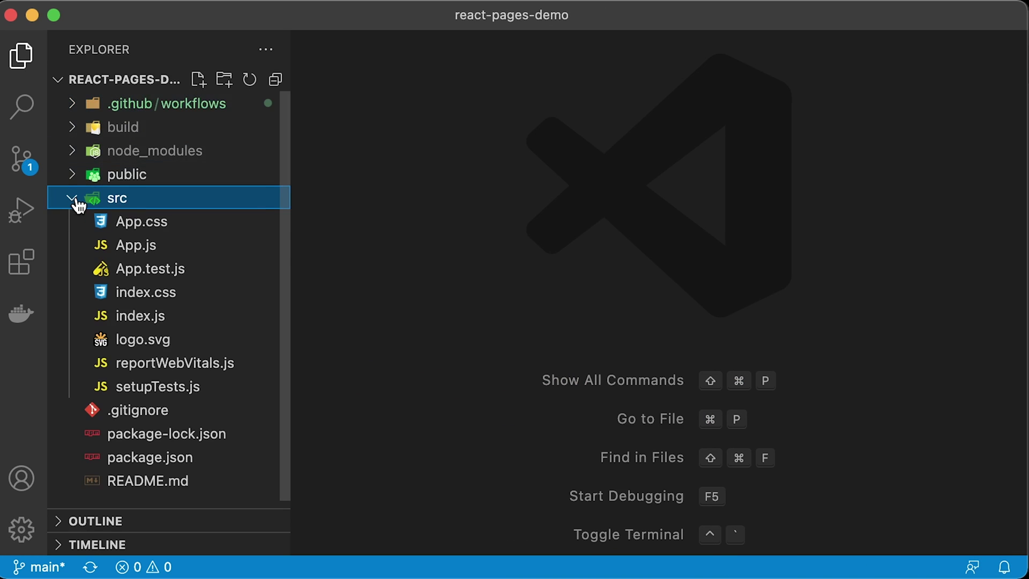
click(137, 246)
click(21, 56)
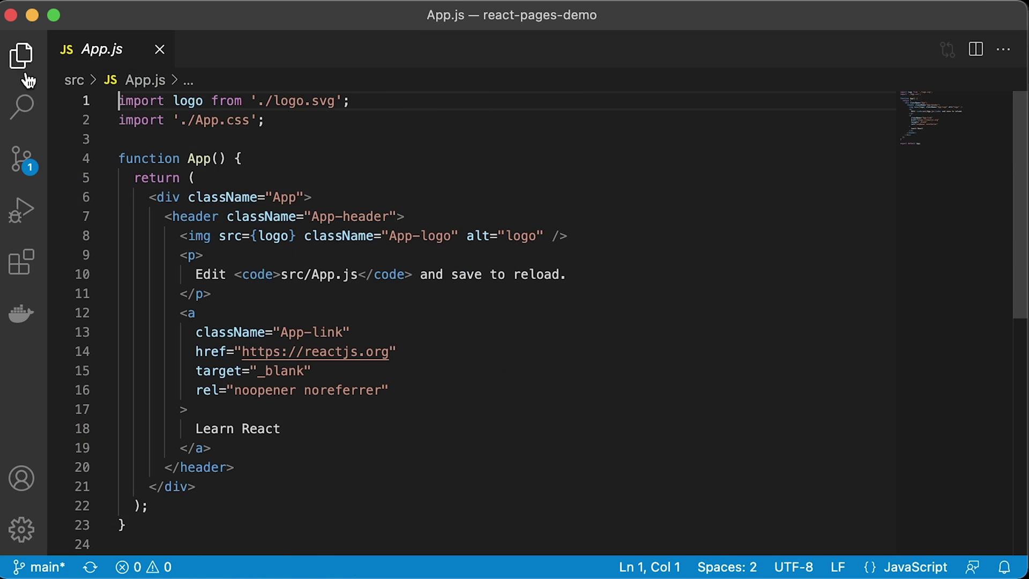
Step: Replace the intro sentence's final period with ' with GitHub Actions!!!' and save App.js
click(588, 275)
key(Left)
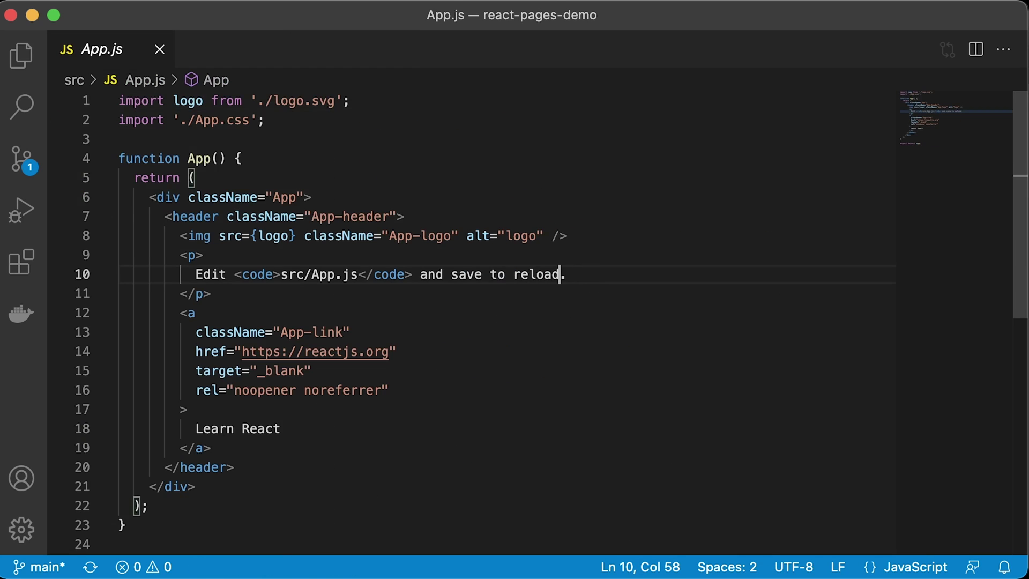
text(wit)
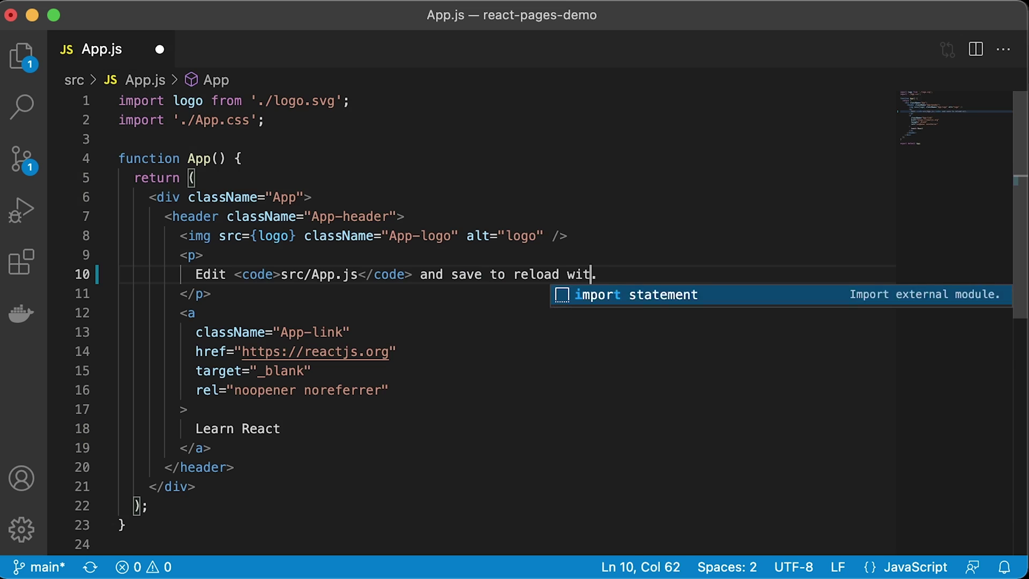
text(h GitHu)
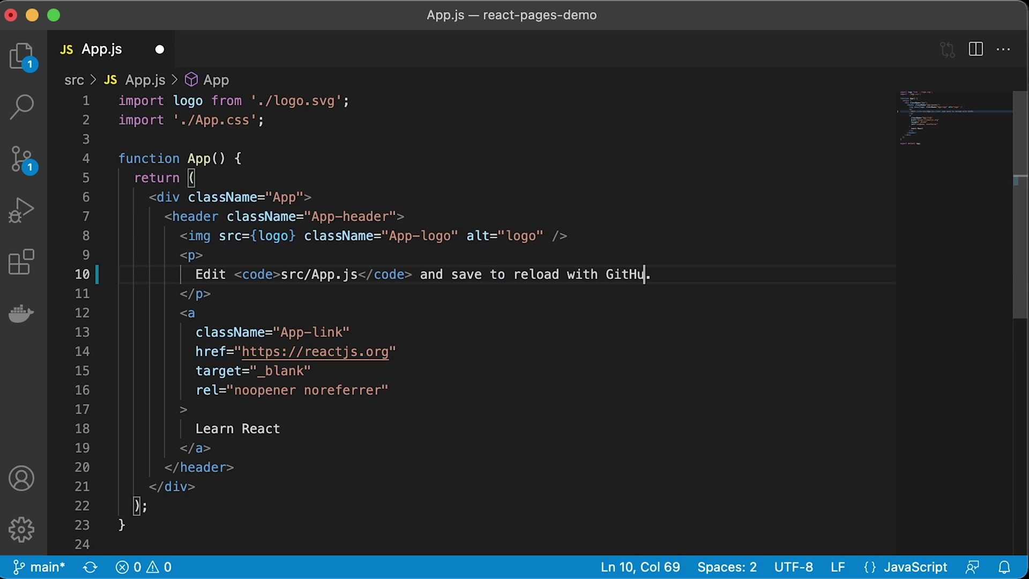
text(b Actions)
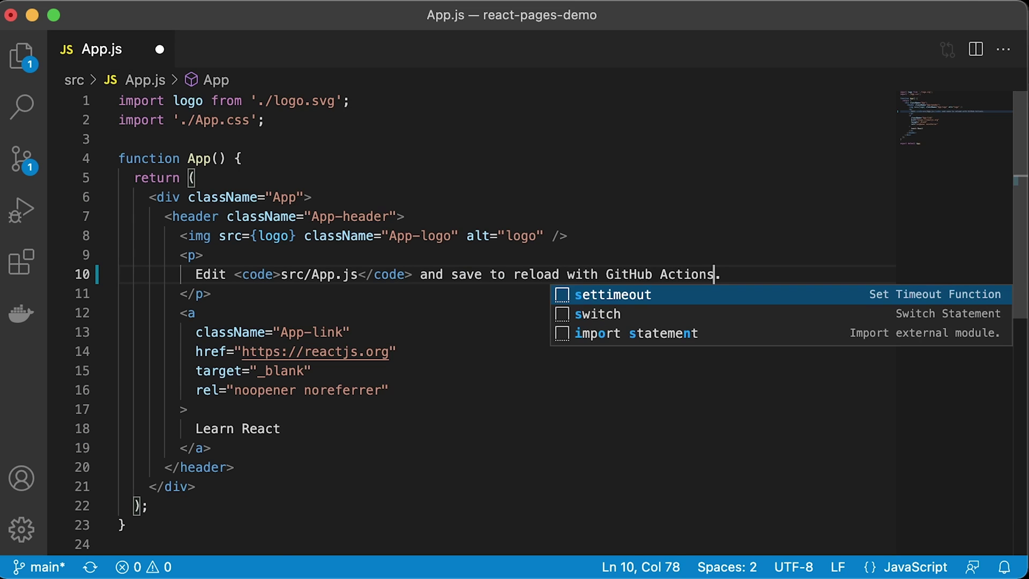
key(Right)
key(BackSpace)
text(!!!)
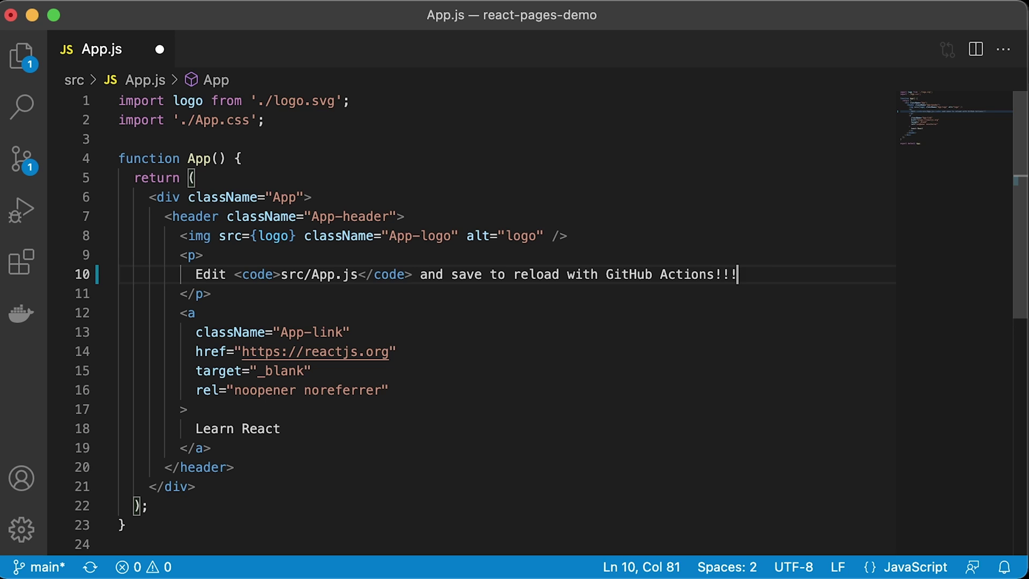
key(super+s)
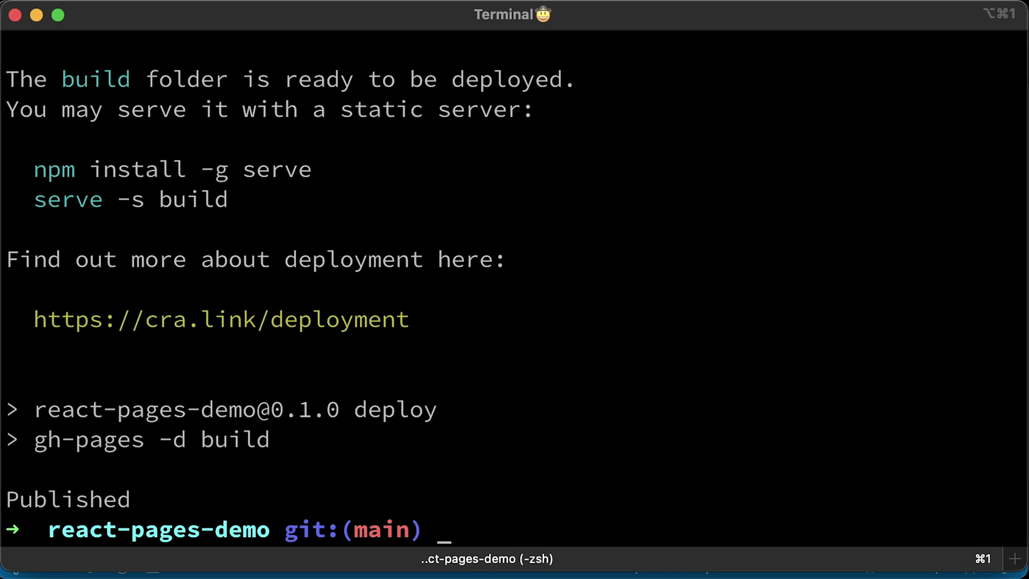
Step: Stage all changes, commit them as 'Add GitHub Actions', and push to origin main
key(super+k)
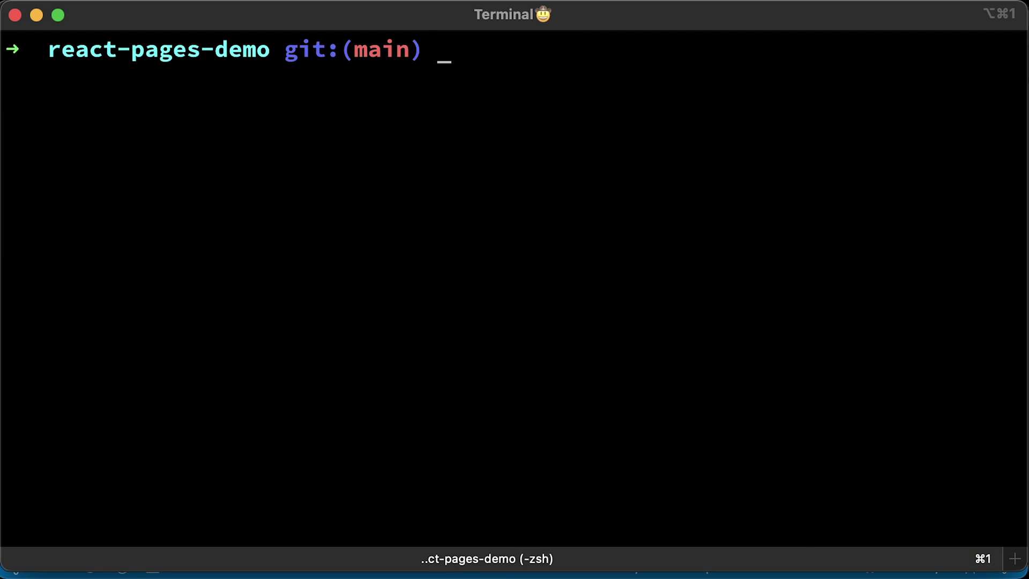
text(git add .)
key(Return)
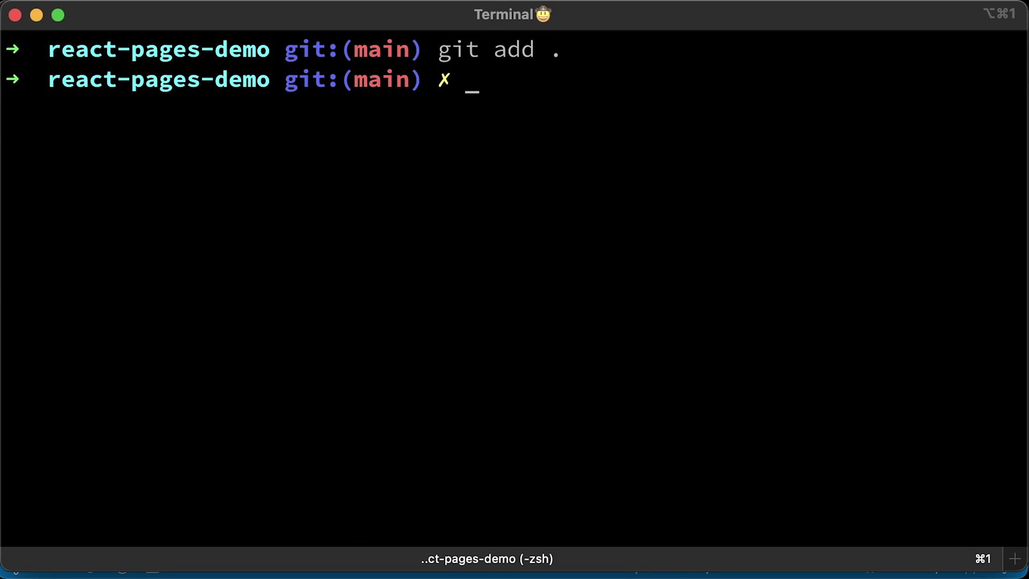
text(git commit -m 'Add GitHub Actions')
key(Return)
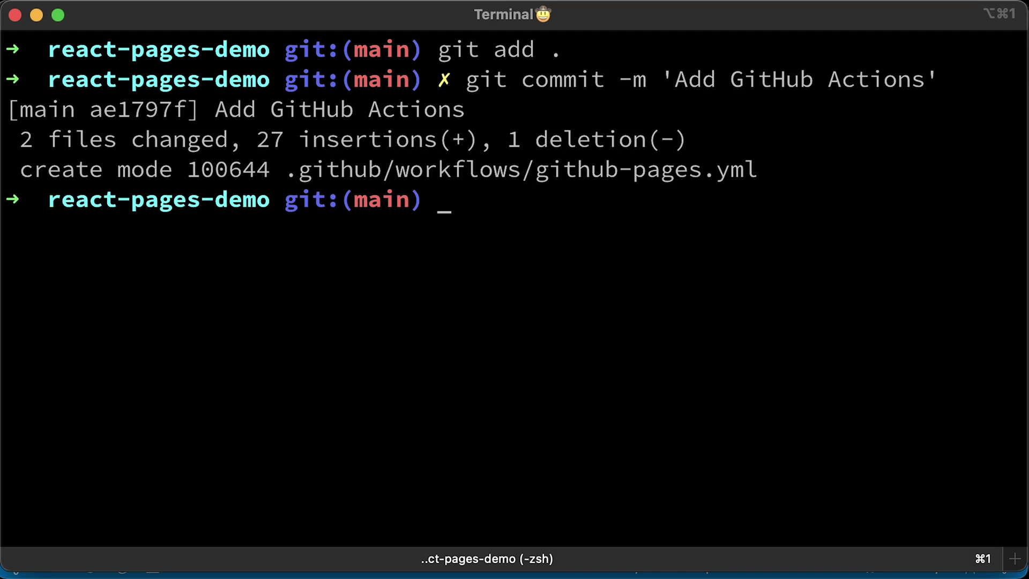
text(git push origin main)
key(Return)
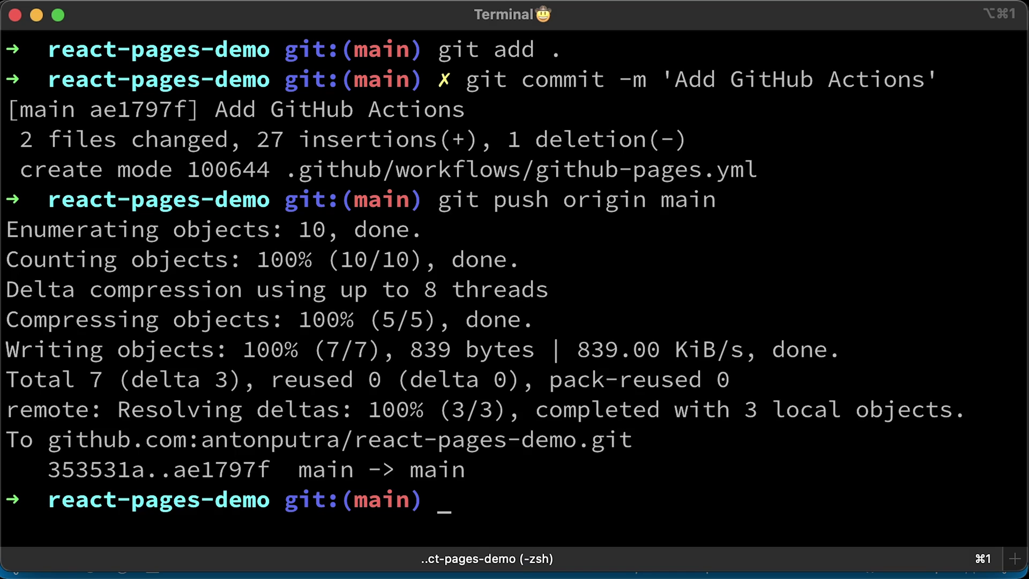
key(ctrl+l)
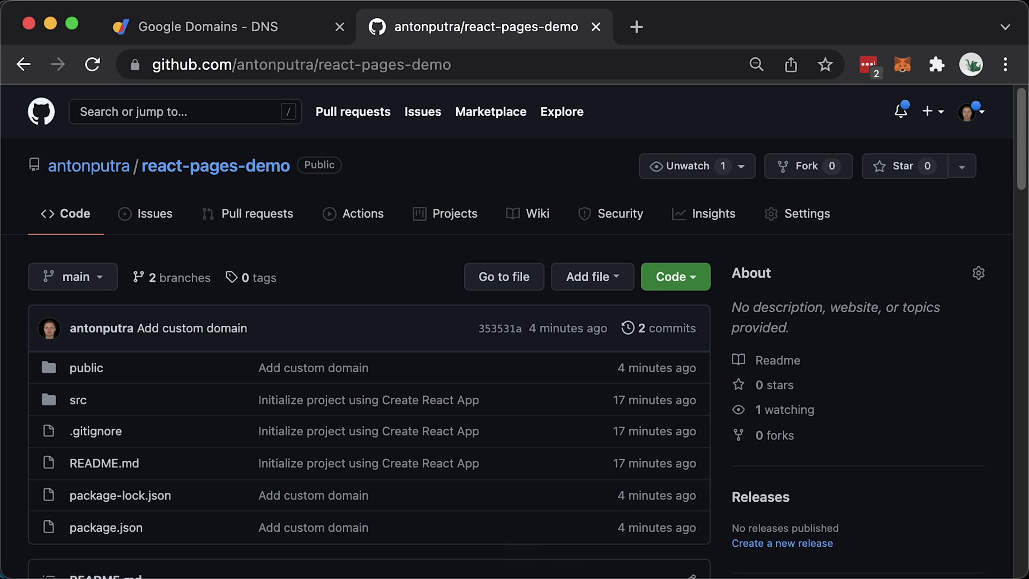
Step: Watch the Add GitHub Actions run's Build and Deploy job pass in the Actions tab
key(super+r)
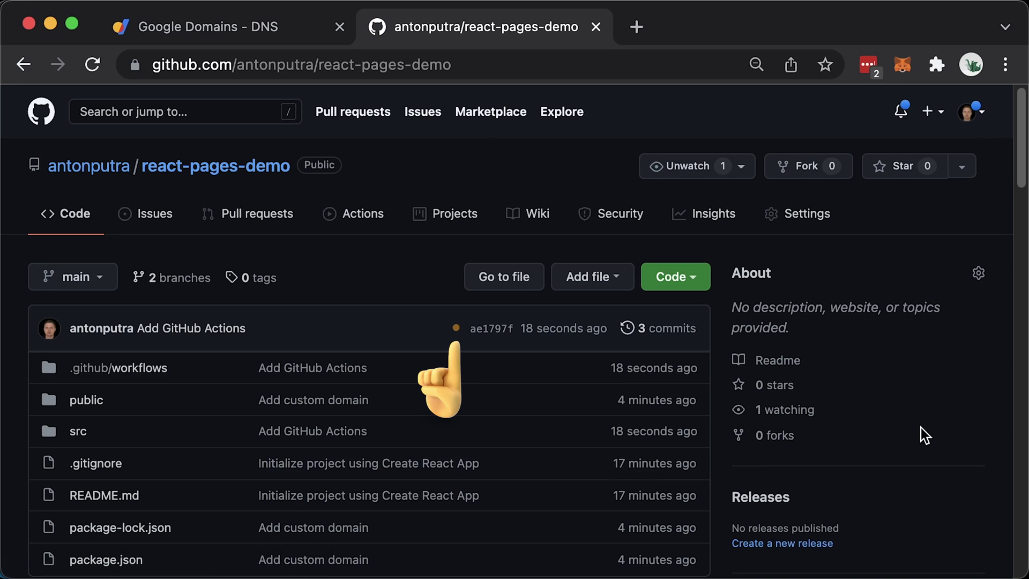
click(361, 229)
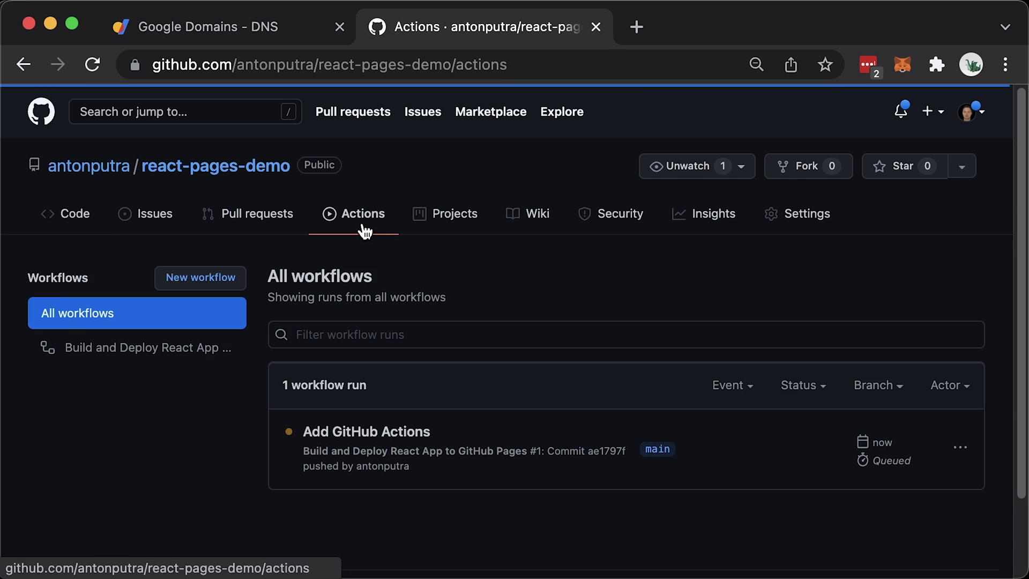
click(367, 432)
scroll(231, 478, down, 2)
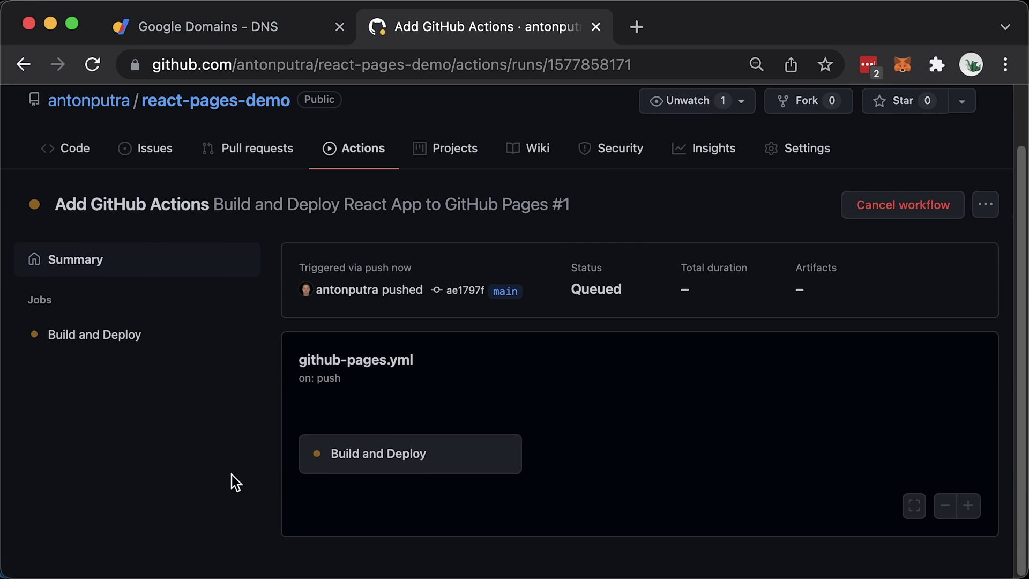
click(363, 455)
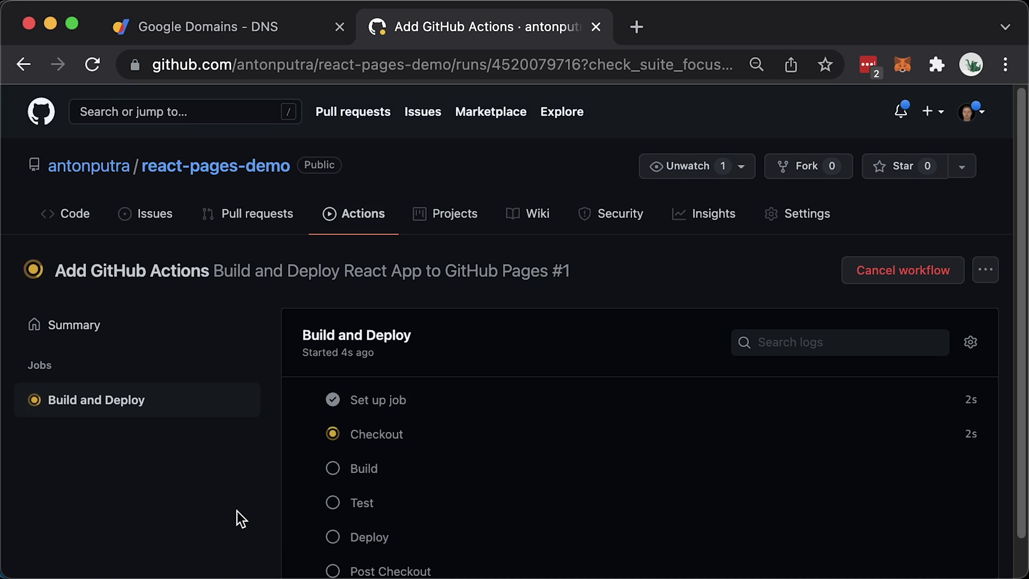
scroll(235, 511, down, 1)
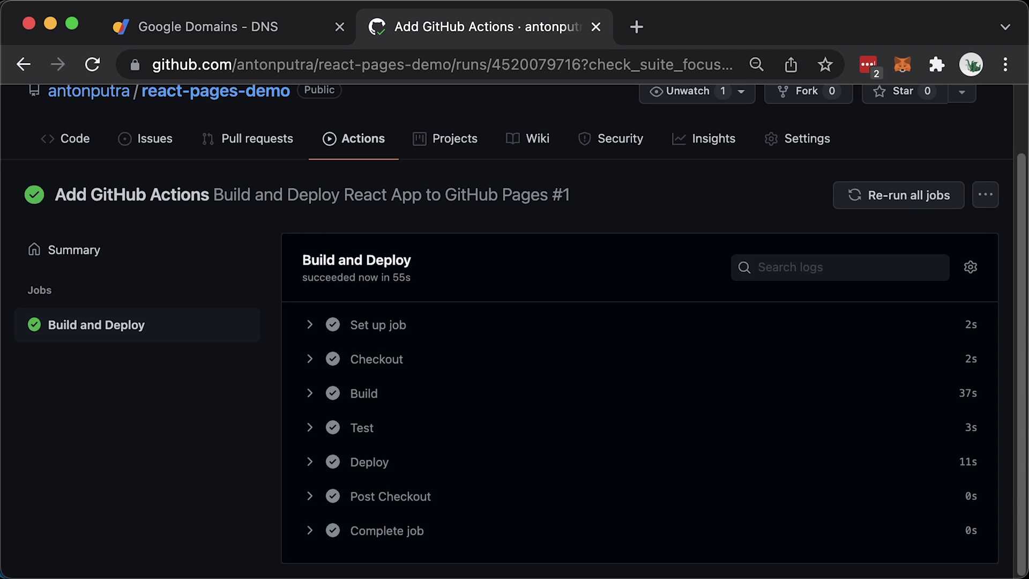
scroll(222, 462, up, 2)
click(246, 171)
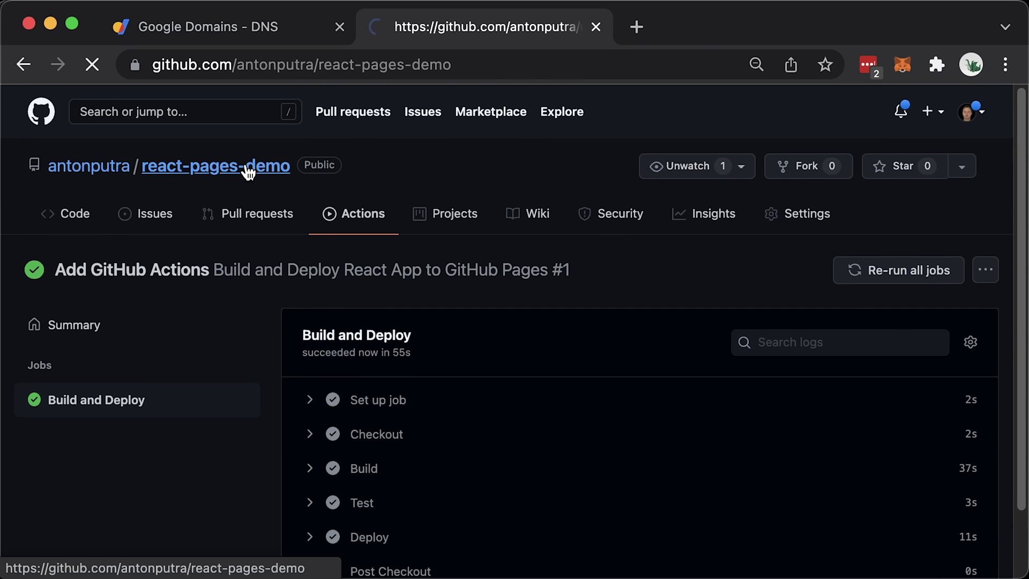
scroll(901, 472, down, 2)
scroll(898, 469, down, 3)
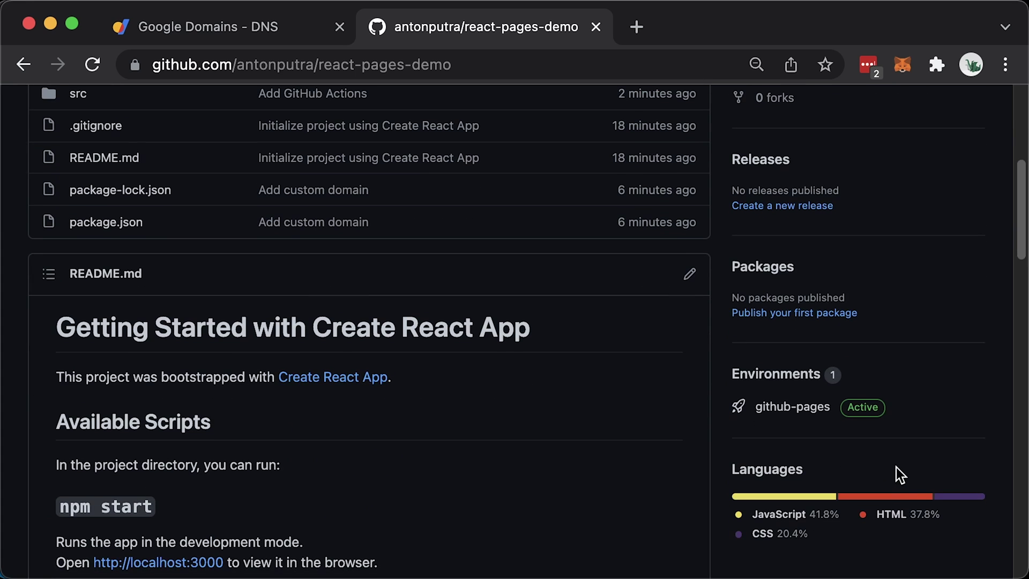
Step: Open the github-pages deployments list and launch the active deployment's site
click(813, 376)
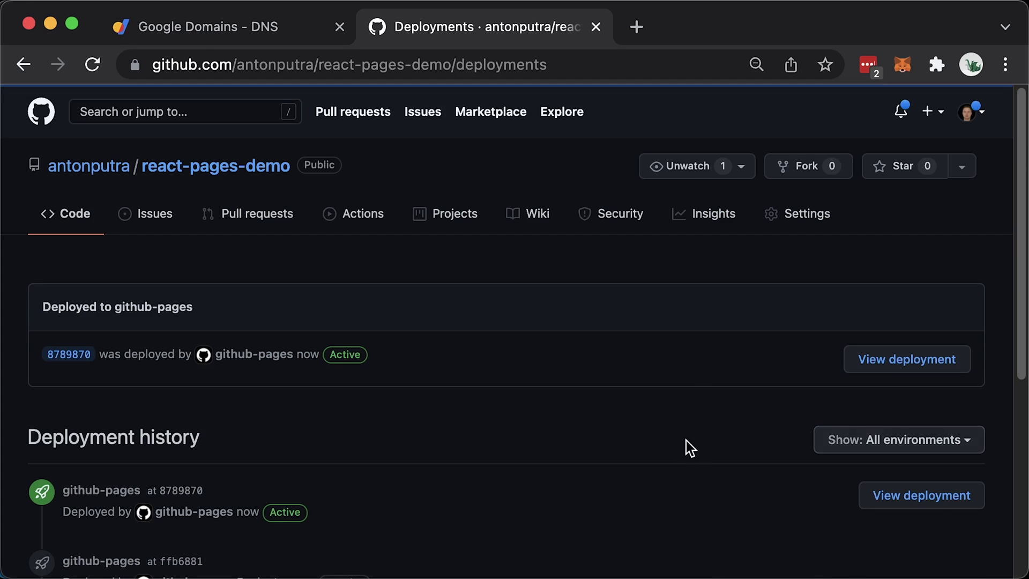
scroll(633, 470, down, 1)
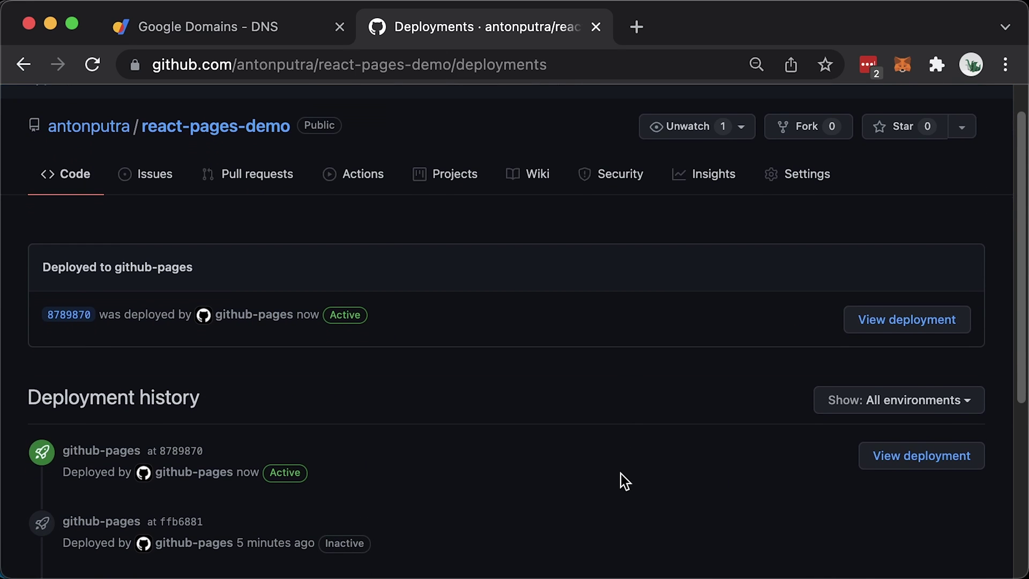
click(902, 457)
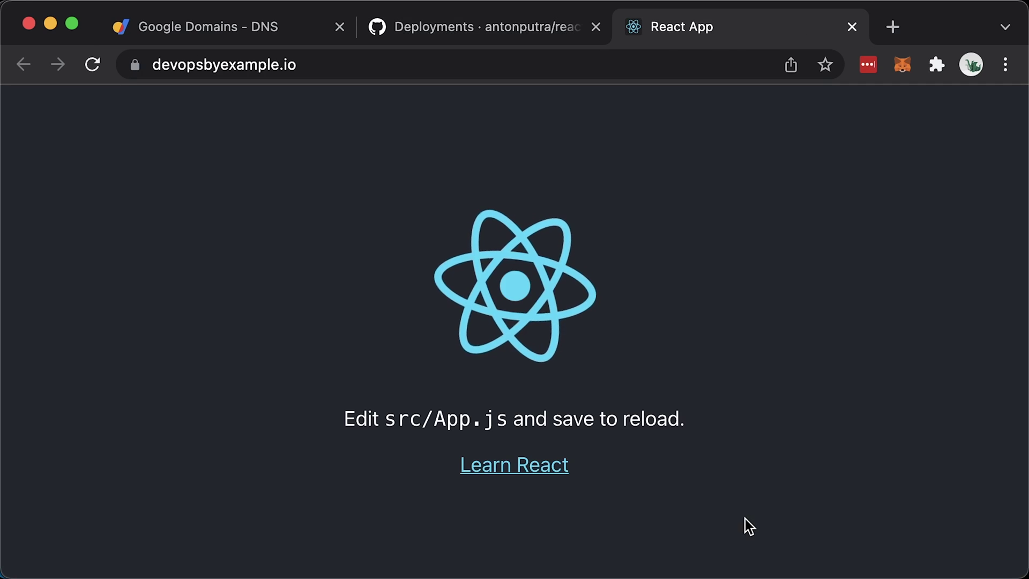
Step: Reload devopsbyexample.io to show the text ending 'with GitHub Actions!!!'
click(91, 65)
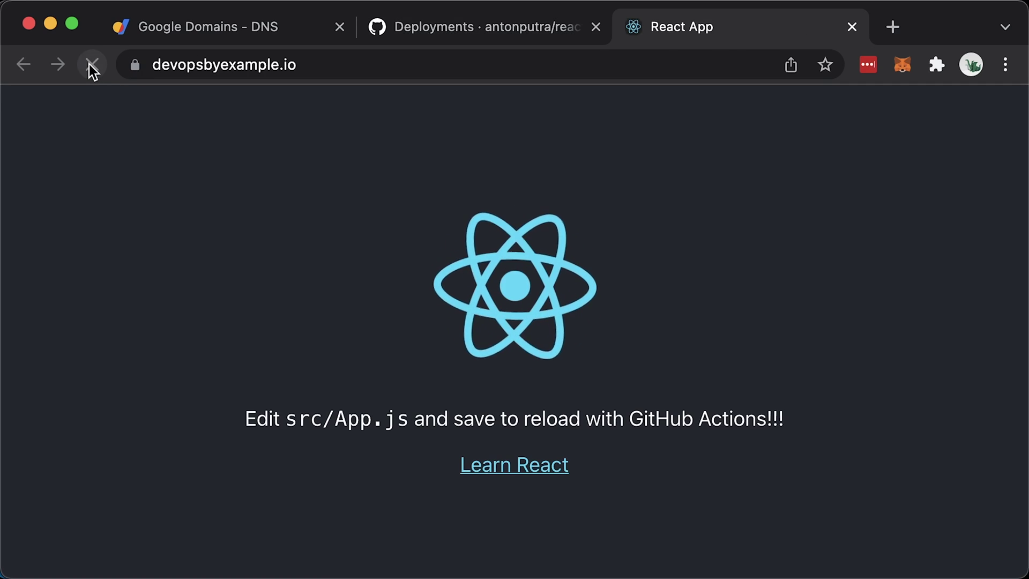